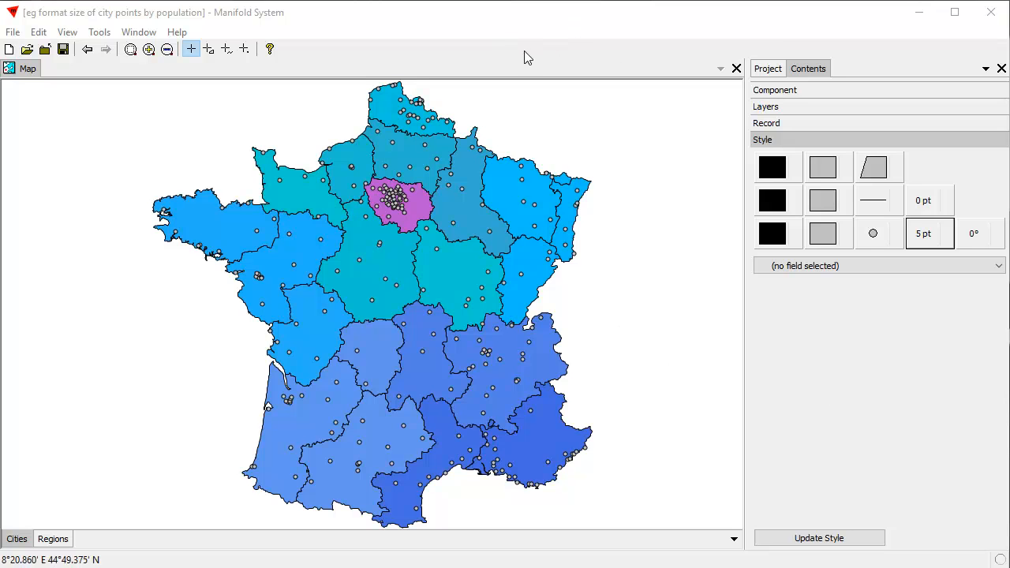
# Step: Undock the Map window and dock it back in place
pyautogui.click(769, 68)
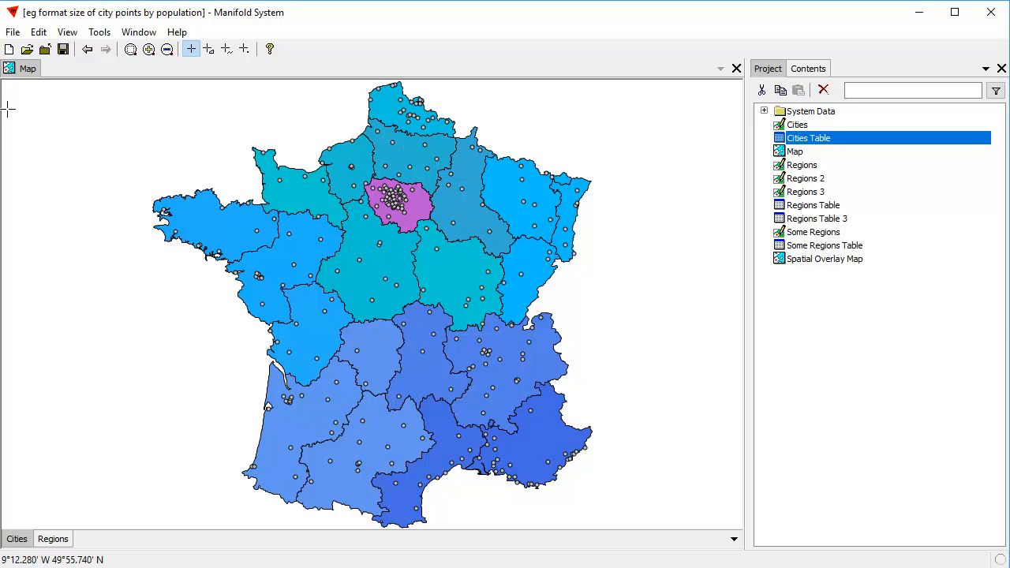
pyautogui.moveTo(27, 71); pyautogui.dragTo(32, 77)
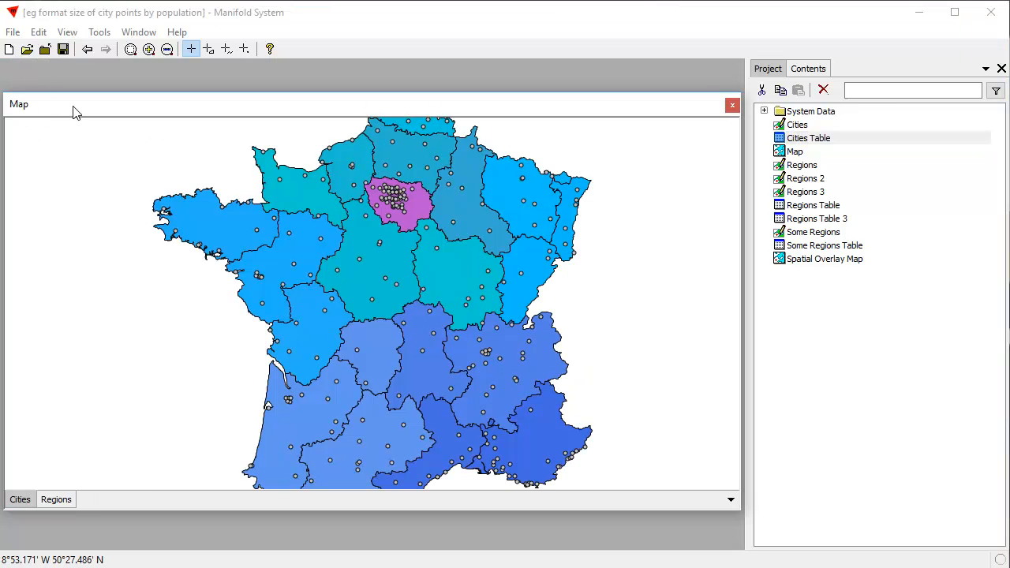
pyautogui.doubleClick(50, 109)
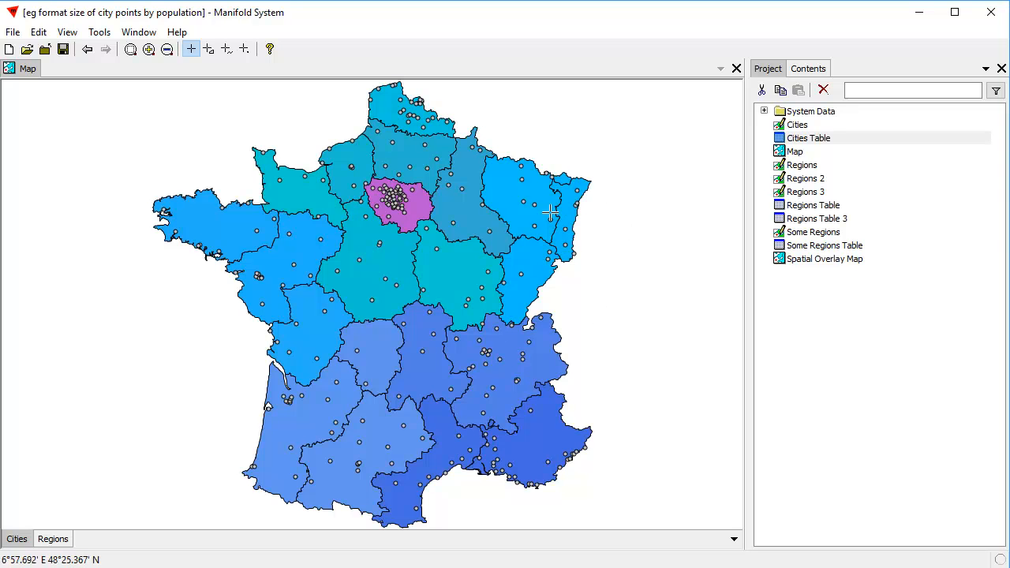
# Step: Open the Cities Table to examine its fields, including the Pop population values, and close it again
pyautogui.doubleClick(811, 141)
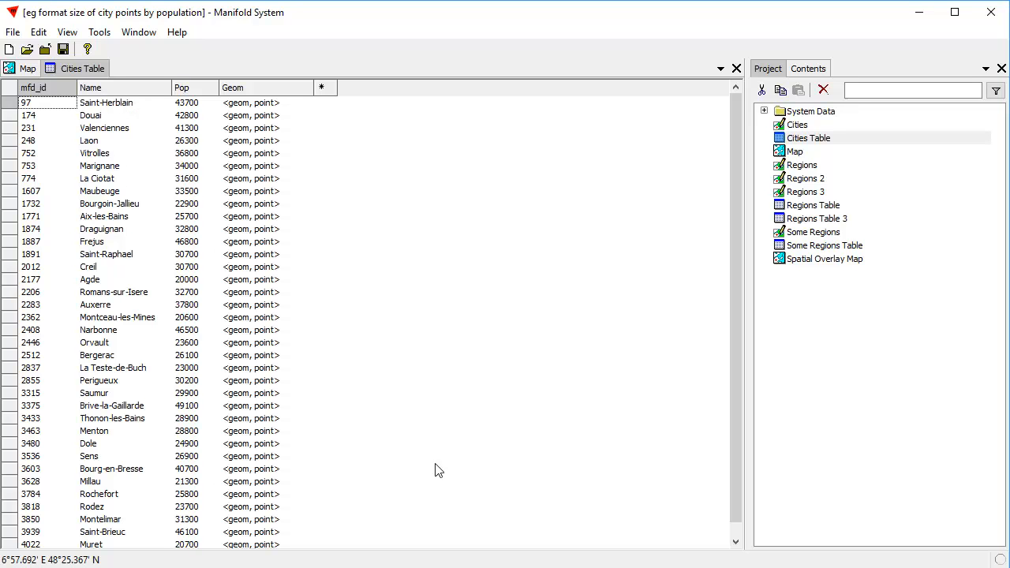
pyautogui.click(736, 68)
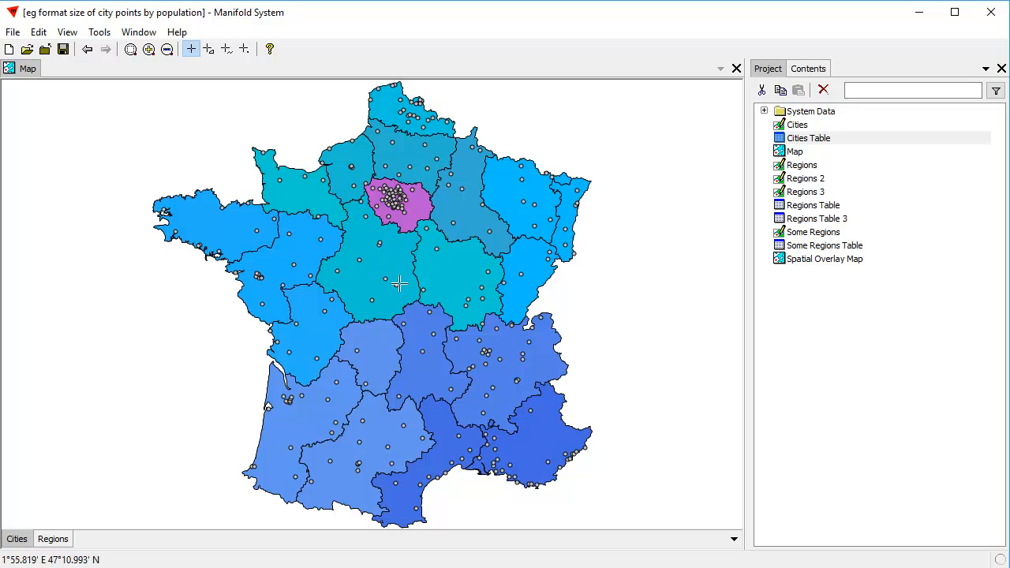
pyautogui.doubleClick(852, 141)
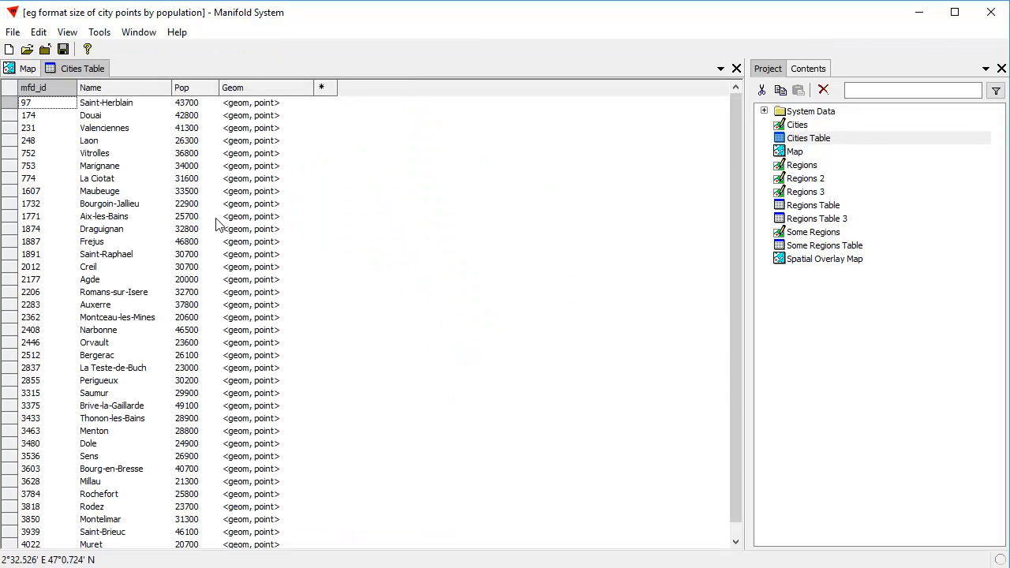
pyautogui.click(737, 68)
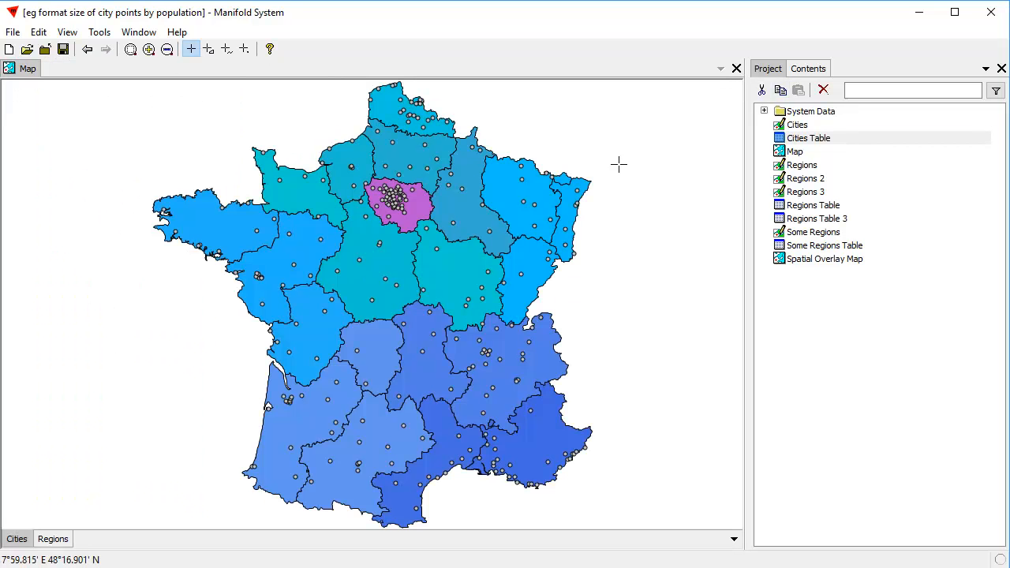
# Step: Set the fill color of the city points to bright green in the layer's style
pyautogui.click(809, 70)
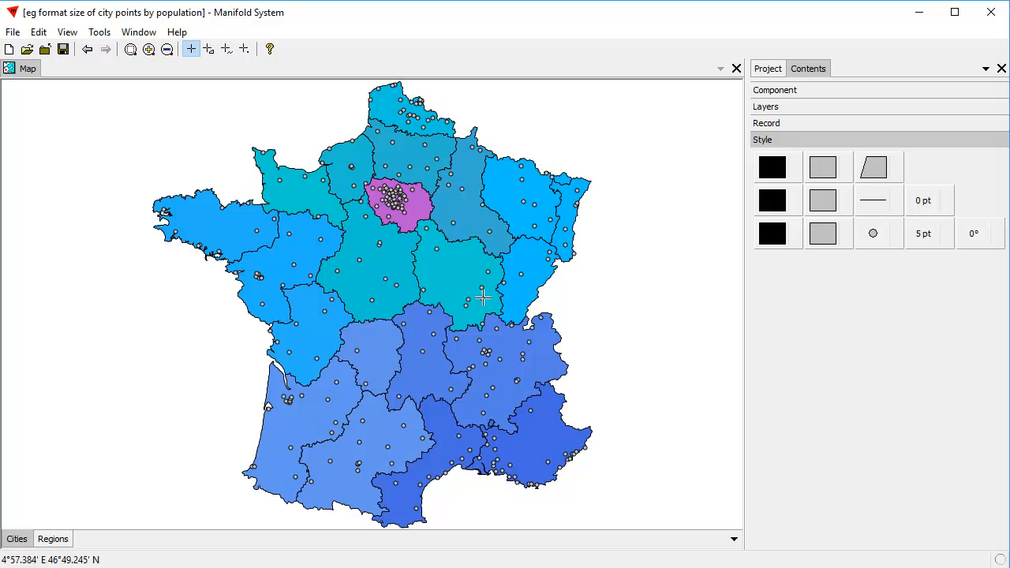
pyautogui.click(825, 235)
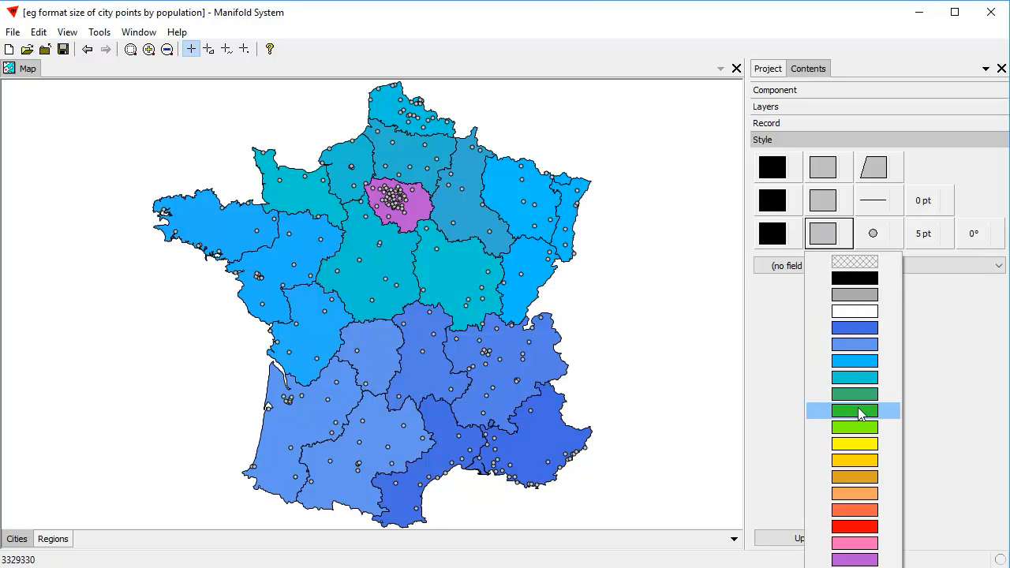
pyautogui.click(857, 426)
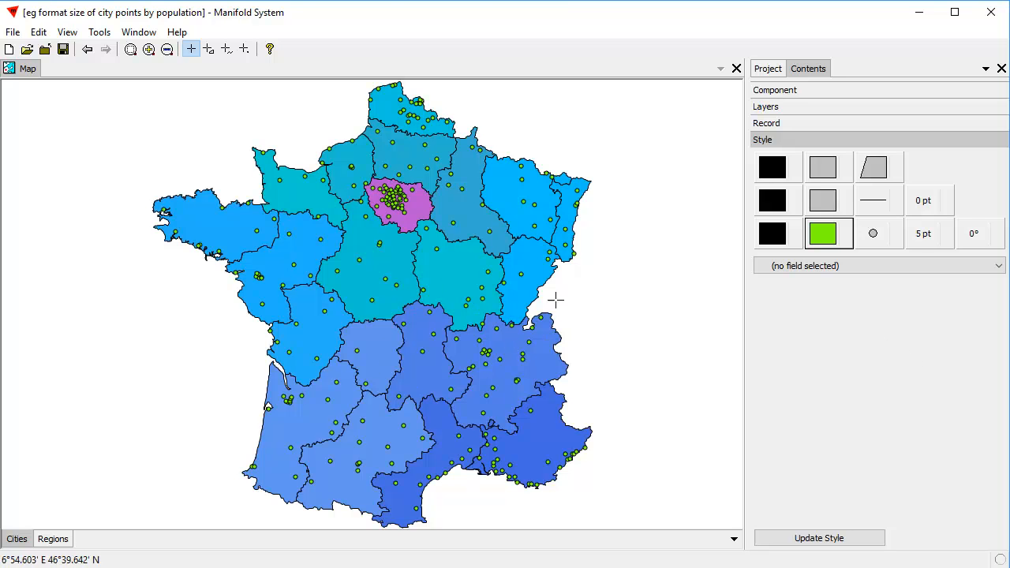
# Step: Base the city point size on the Pop field using the equal count method with 5 breaks
pyautogui.click(945, 238)
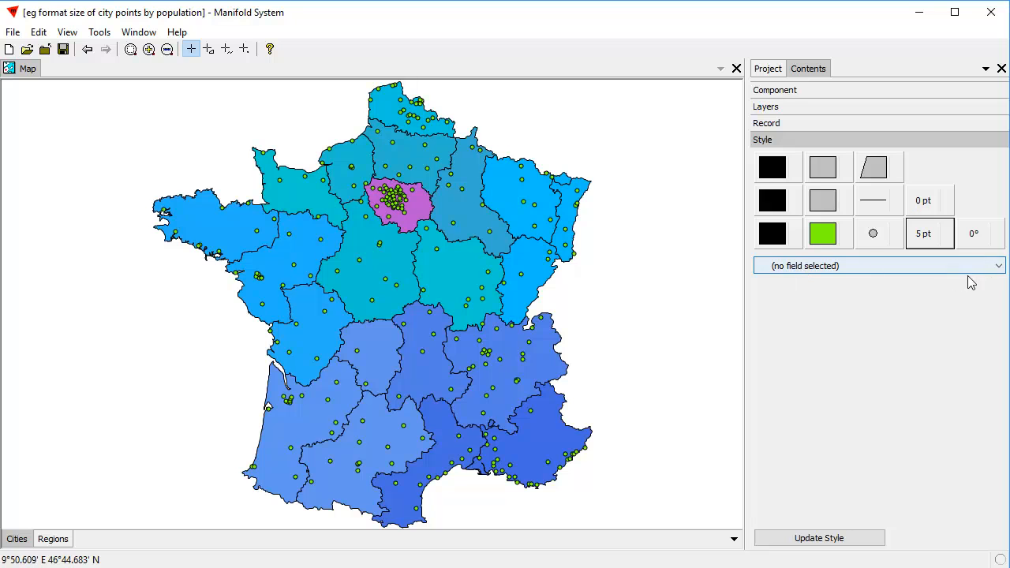
pyautogui.click(998, 266)
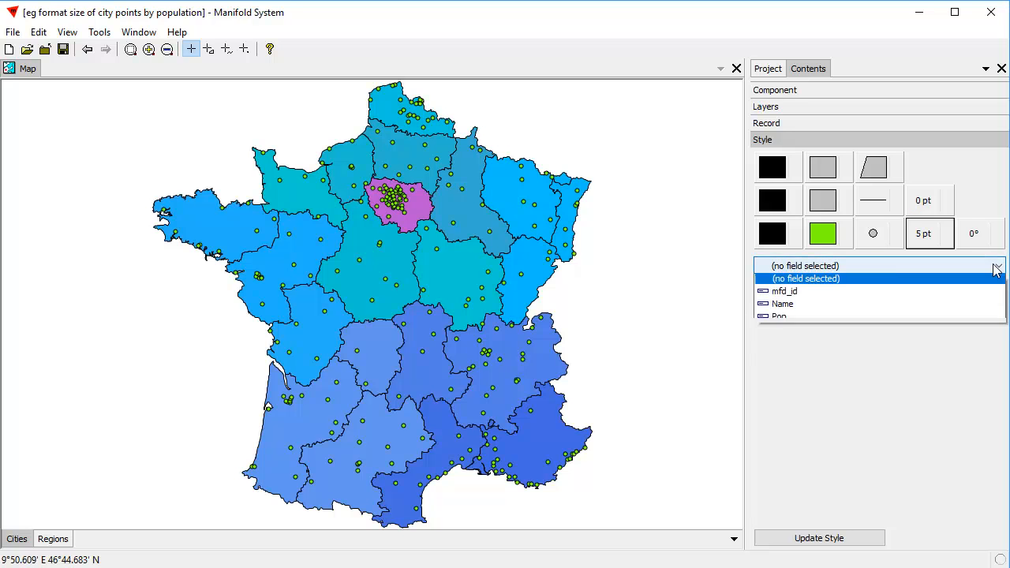
pyautogui.click(800, 319)
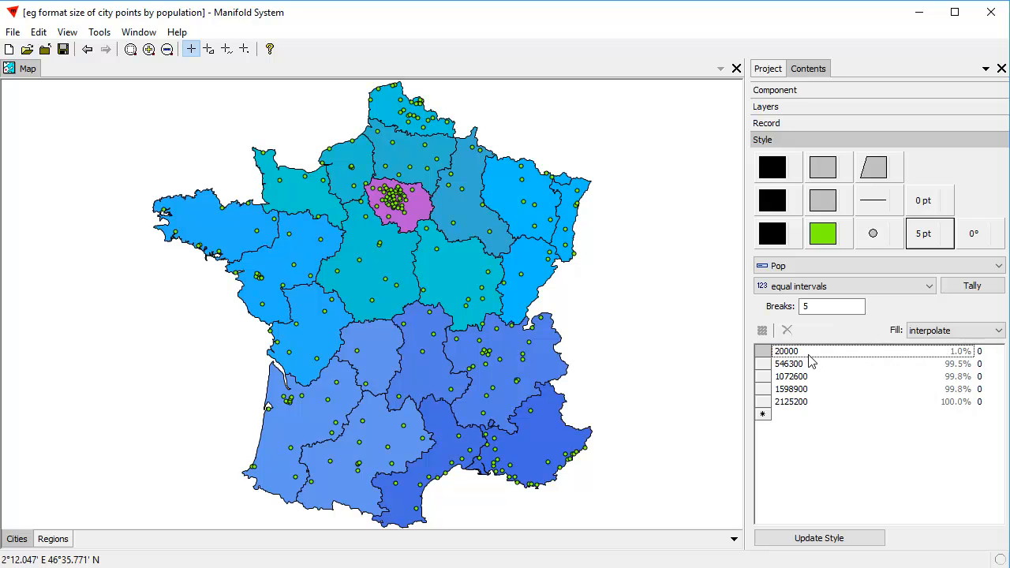
pyautogui.click(929, 286)
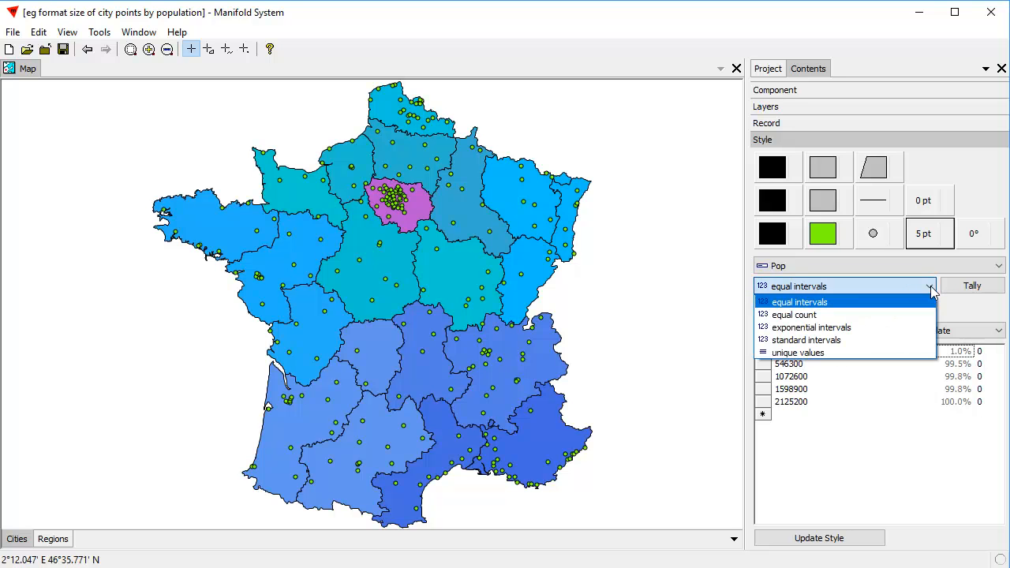
pyautogui.click(829, 316)
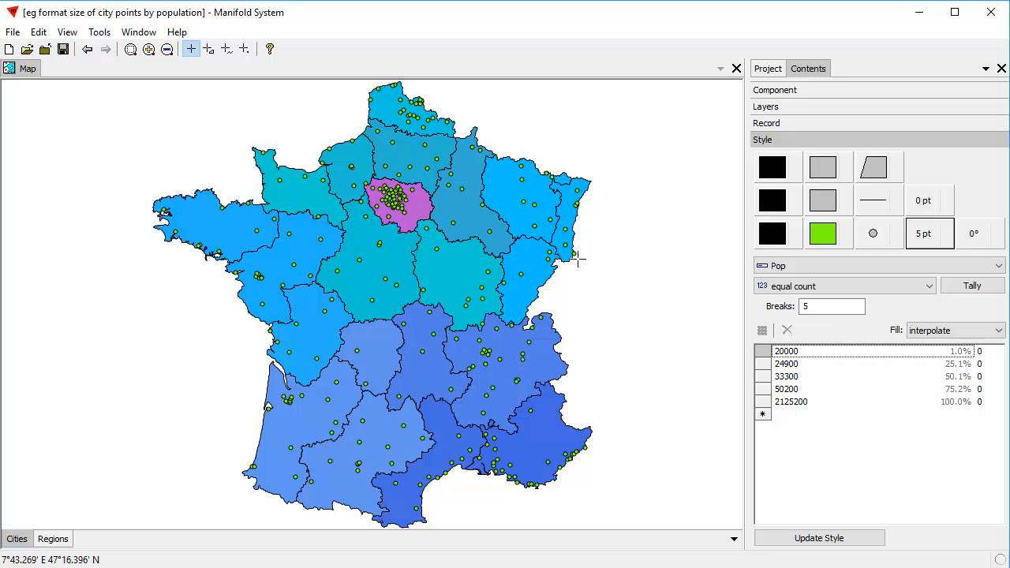
# Step: Set the point sizes for the 20000, 24900 and 33300 population breaks to 5, 6 and 8
pyautogui.click(984, 357)
pyautogui.click(986, 162)
pyautogui.click(987, 362)
pyautogui.click(984, 330)
pyautogui.click(983, 365)
pyautogui.click(988, 193)
pyautogui.click(982, 376)
pyautogui.click(988, 224)
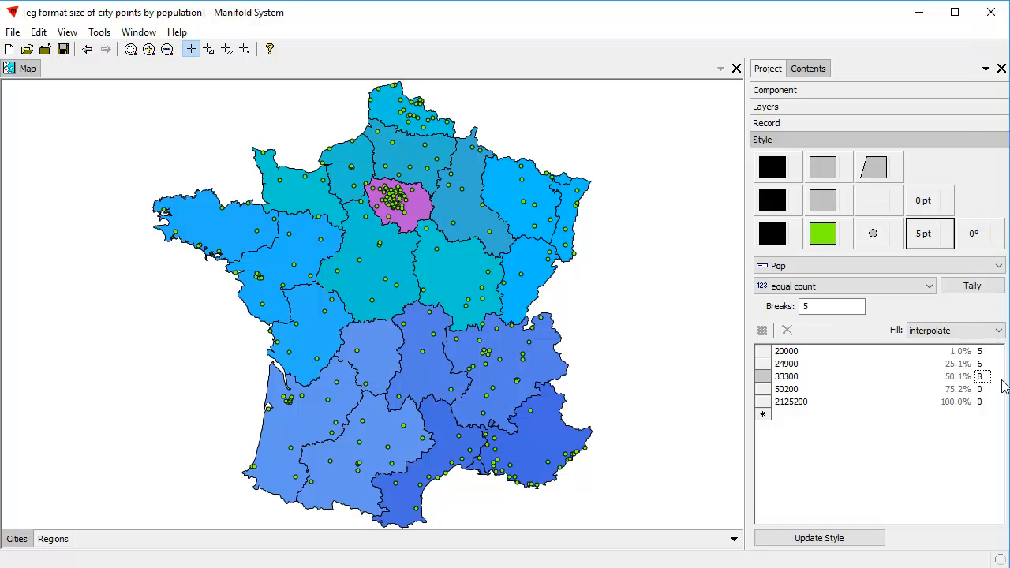
# Step: Set the point sizes for the 50200 and 2125200 population breaks to 10 and 12 and apply the style
pyautogui.click(985, 389)
pyautogui.click(985, 359)
pyautogui.click(989, 388)
pyautogui.click(988, 253)
pyautogui.click(983, 400)
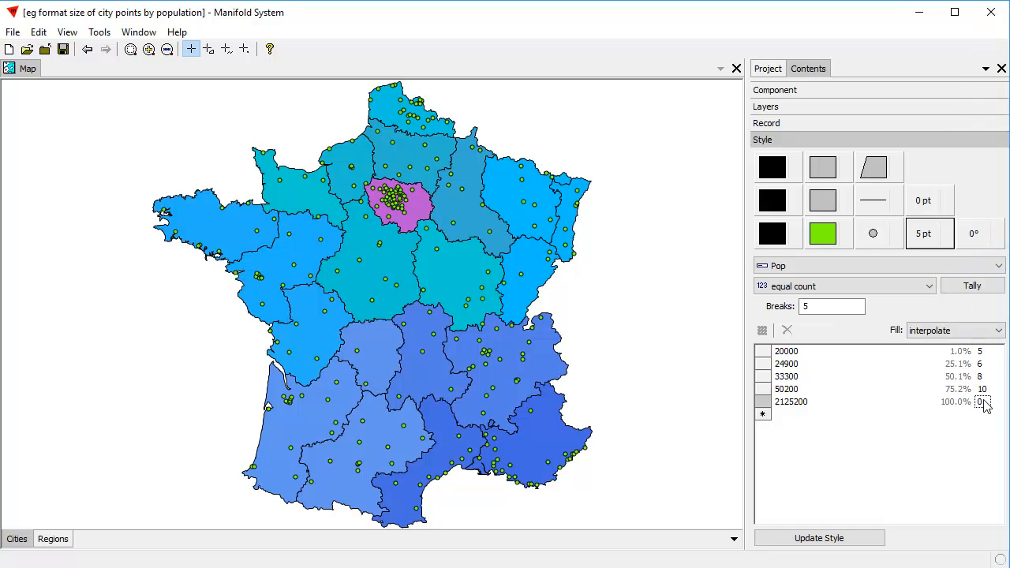
pyautogui.click(984, 402)
pyautogui.click(988, 282)
pyautogui.click(832, 537)
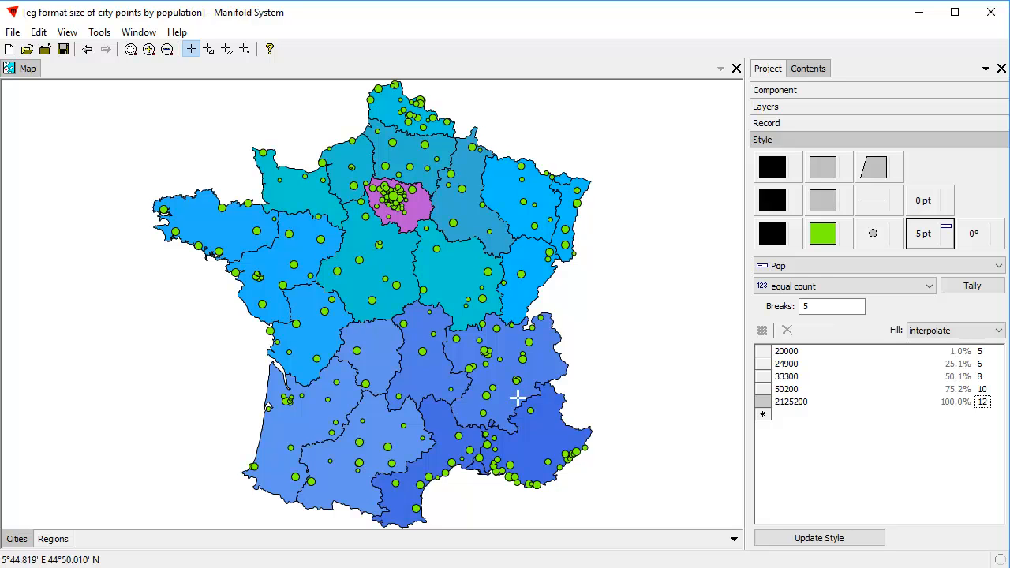
# Step: Change the city point symbol to a square and base its fill color on the Pop field using equal count
pyautogui.click(872, 234)
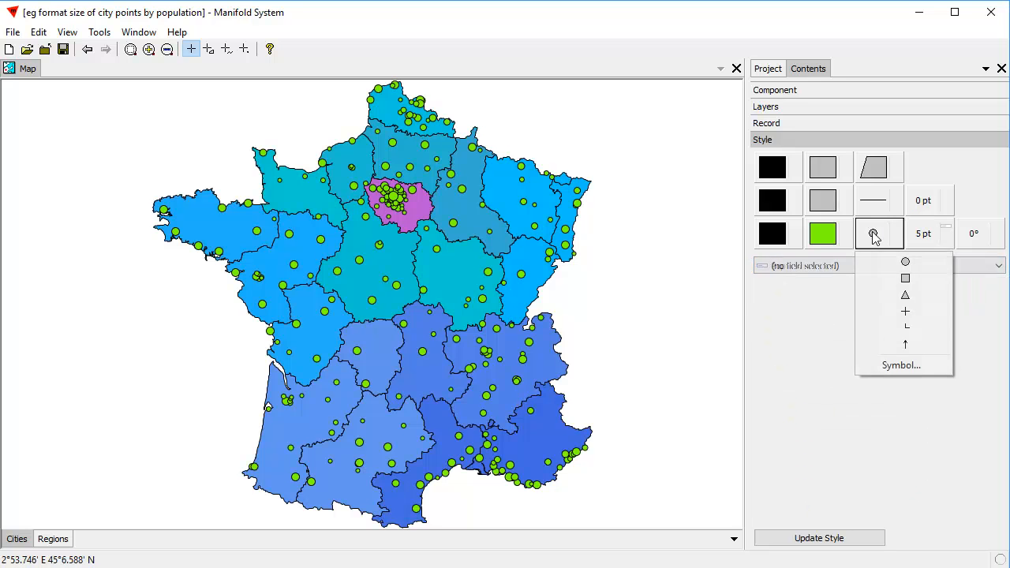
pyautogui.click(904, 278)
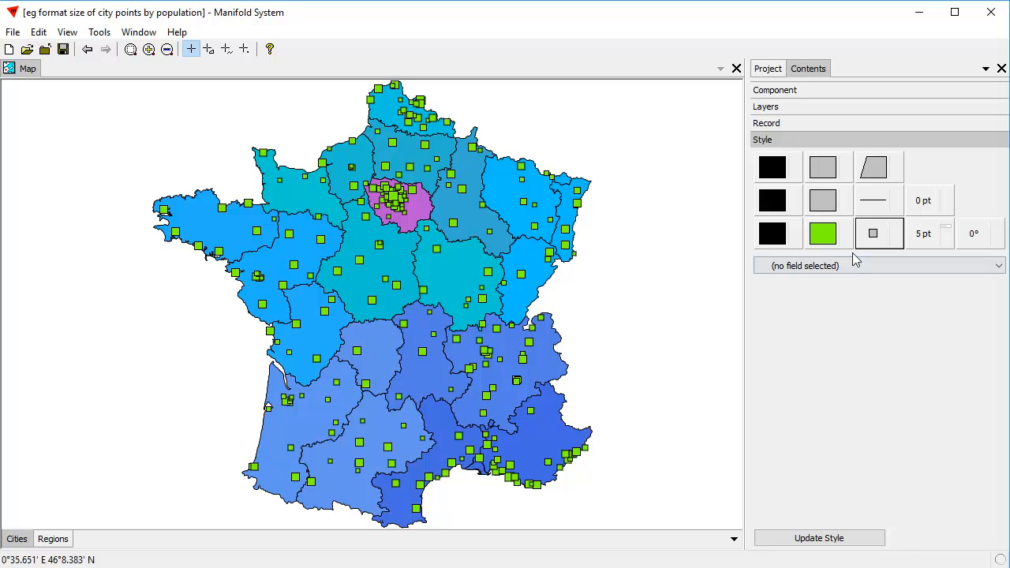
pyautogui.click(822, 235)
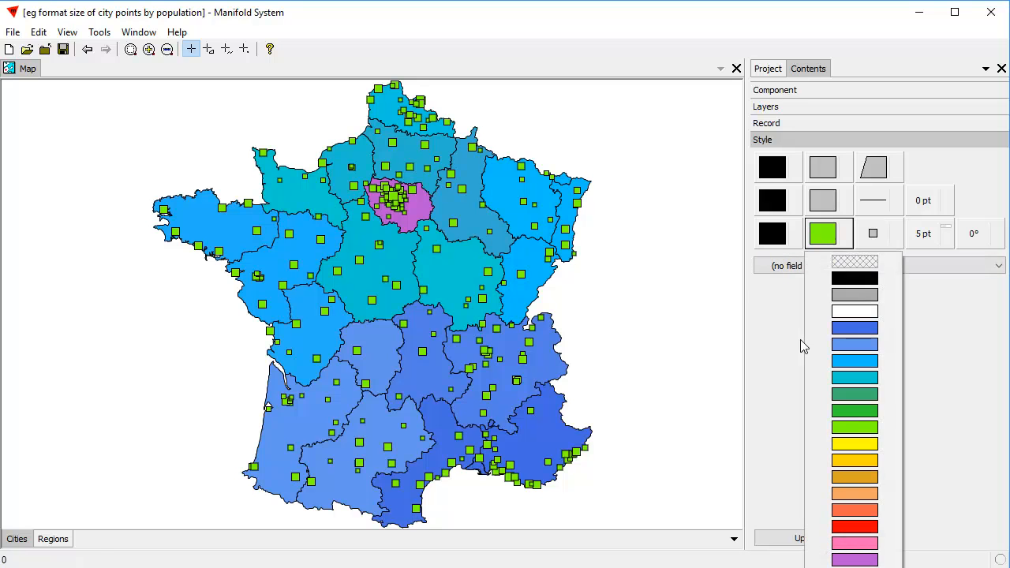
pyautogui.click(843, 235)
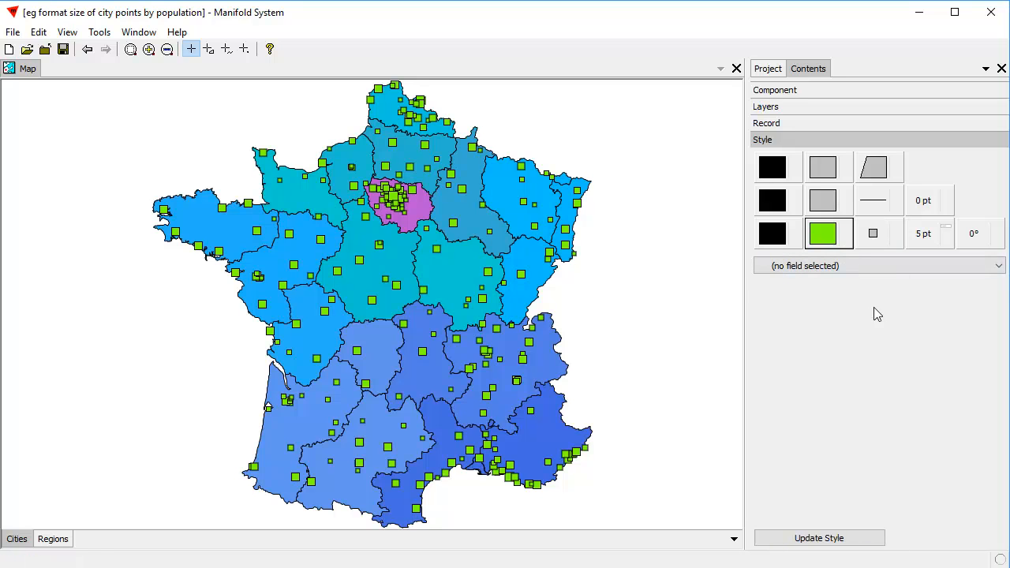
pyautogui.click(995, 268)
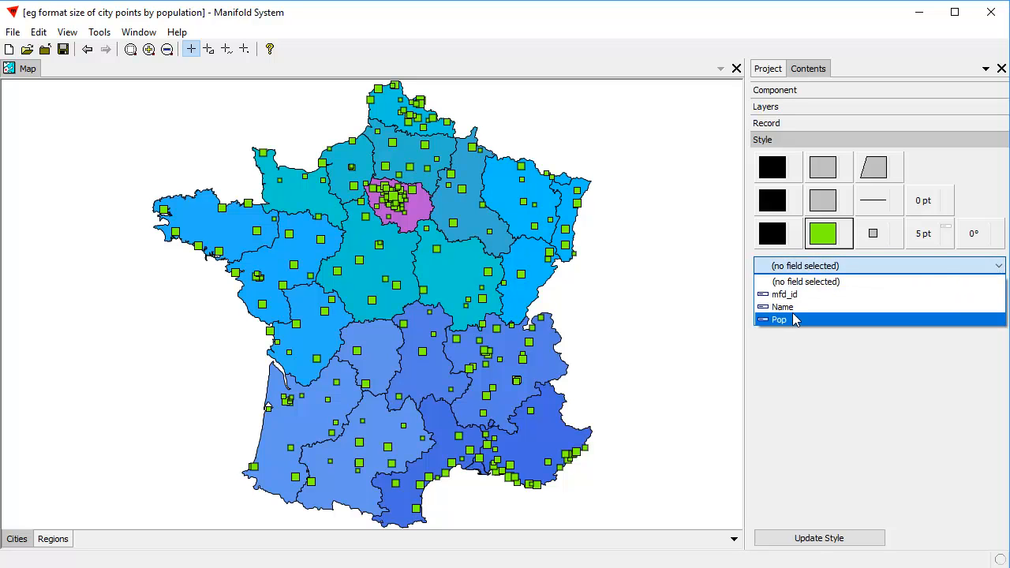
pyautogui.click(795, 320)
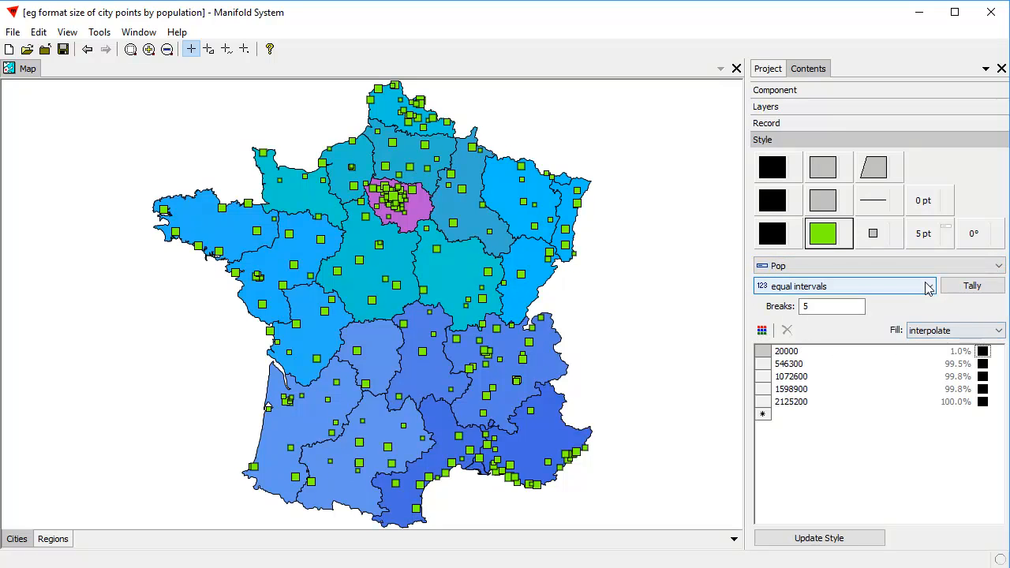
pyautogui.click(922, 289)
pyautogui.click(827, 313)
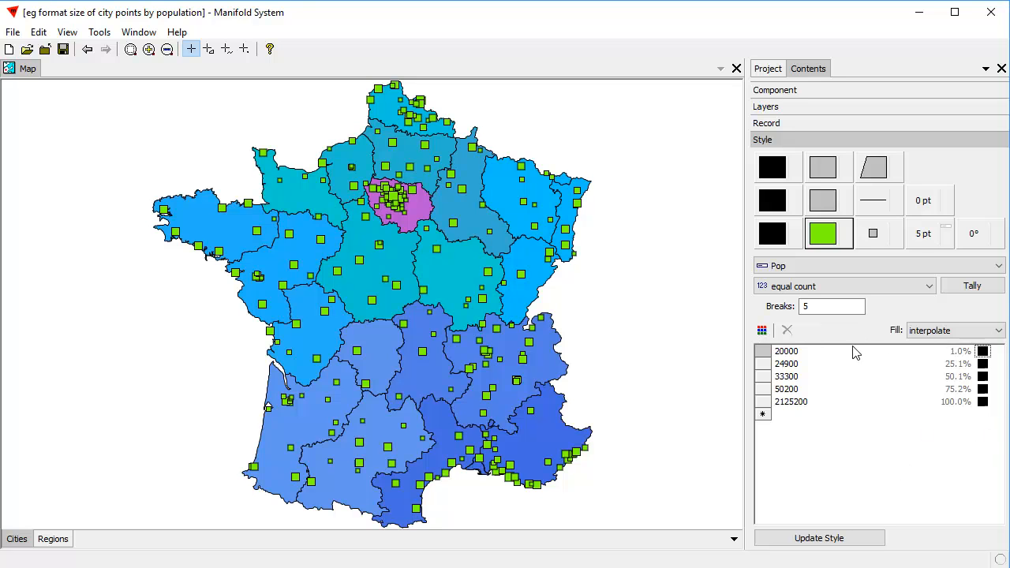
# Step: Apply a Color Brewer palette running from red through pale yellow to blue to the population breaks and update the style
pyautogui.click(762, 329)
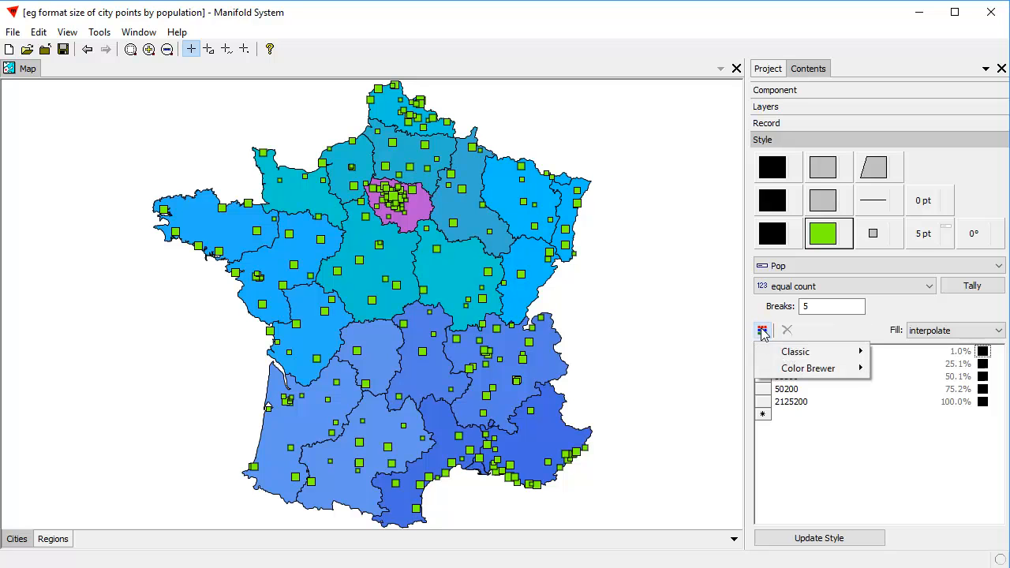
pyautogui.moveTo(824, 369)
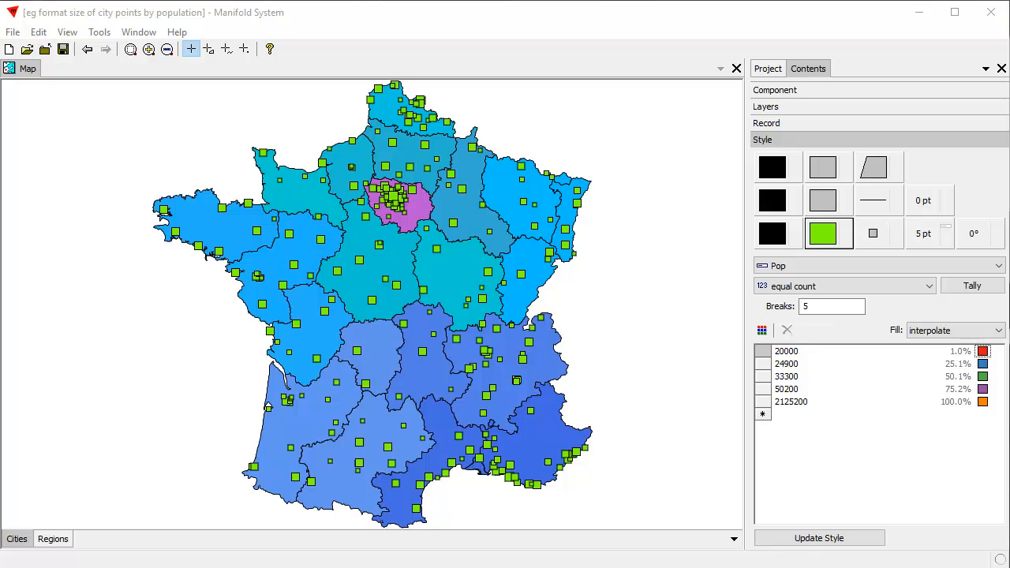
pyautogui.click(761, 330)
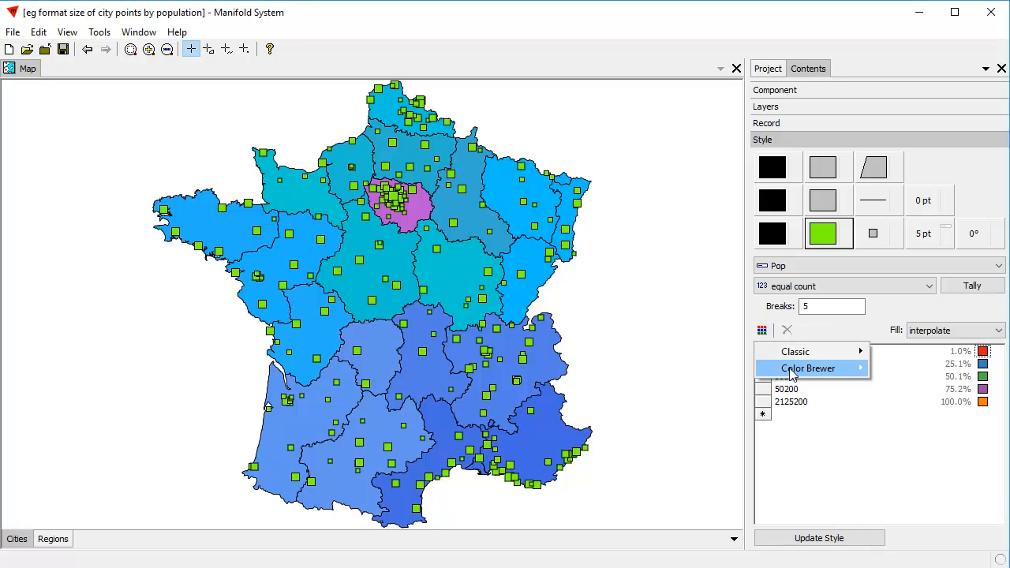
pyautogui.moveTo(851, 377)
pyautogui.click(919, 567)
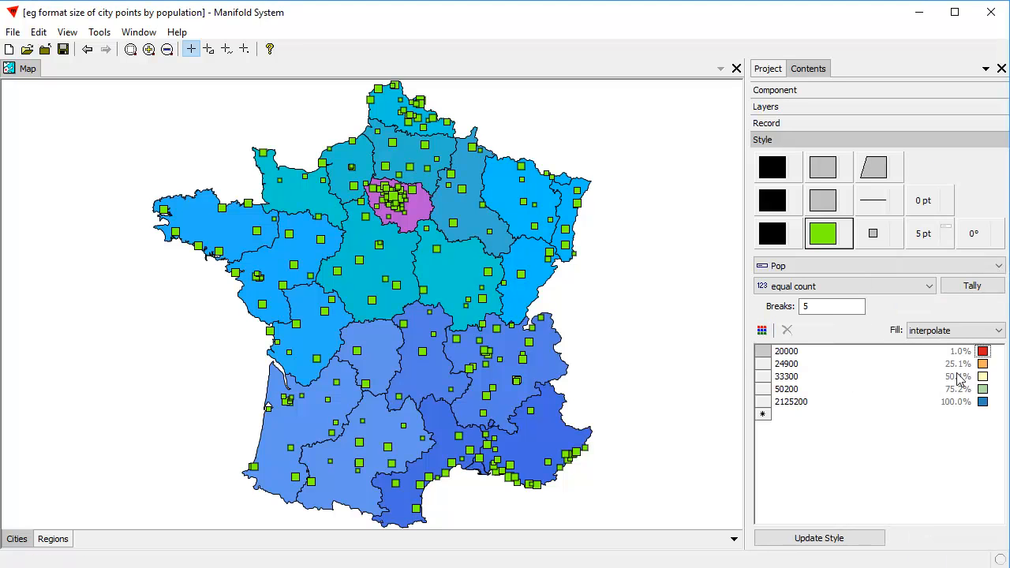
pyautogui.click(856, 539)
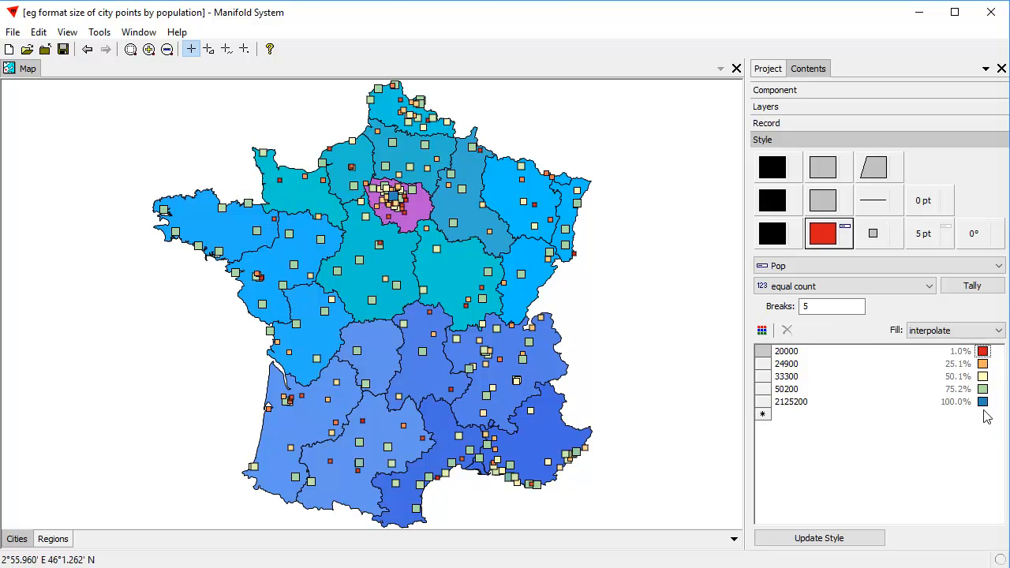
# Step: Reverse the fill colors of all five breaks so they run from blue at 20000 to red at 2125200, and update the style
pyautogui.click(906, 378)
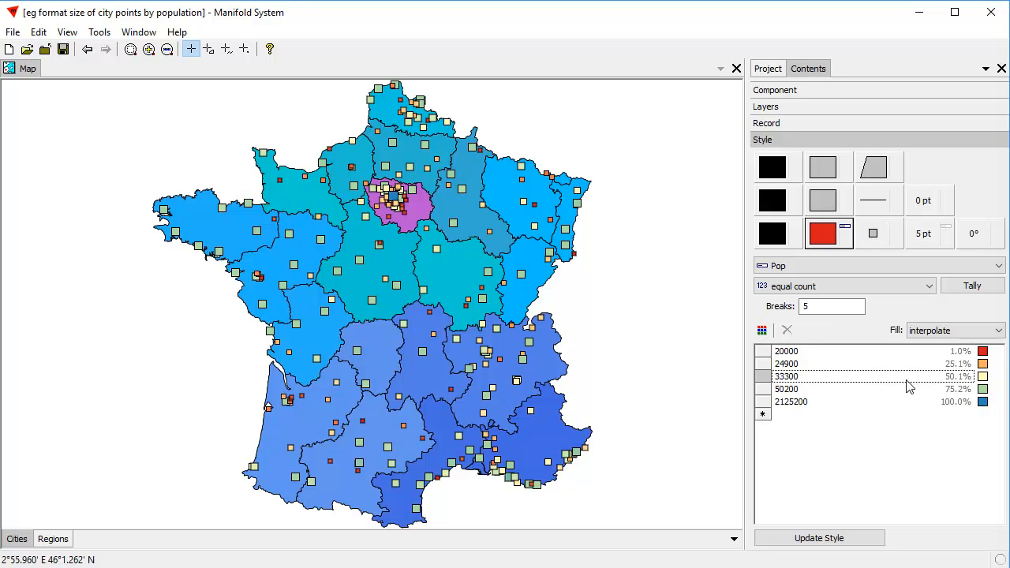
pyautogui.hotkey('ctrl', 'a')
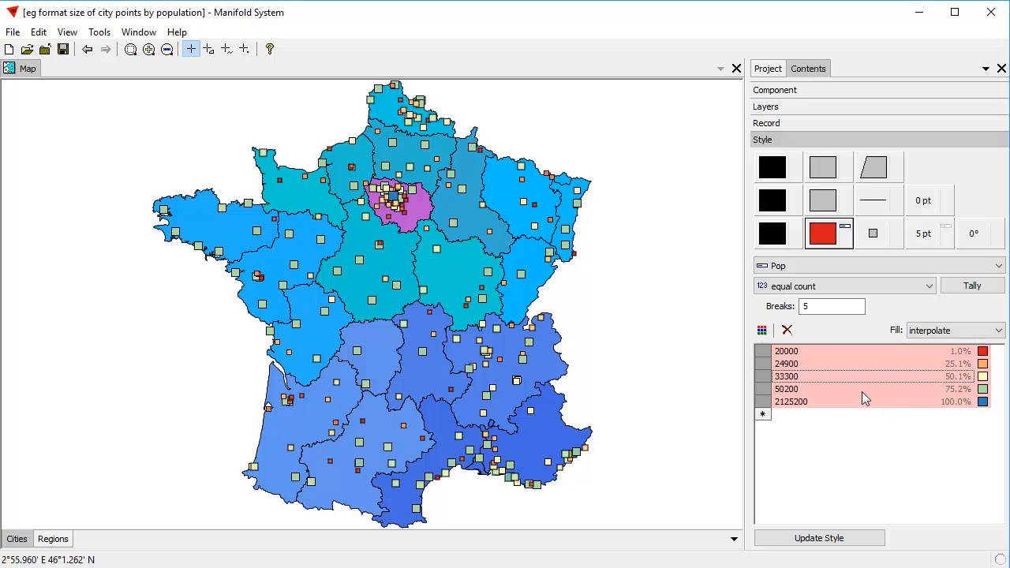
pyautogui.rightClick(982, 363)
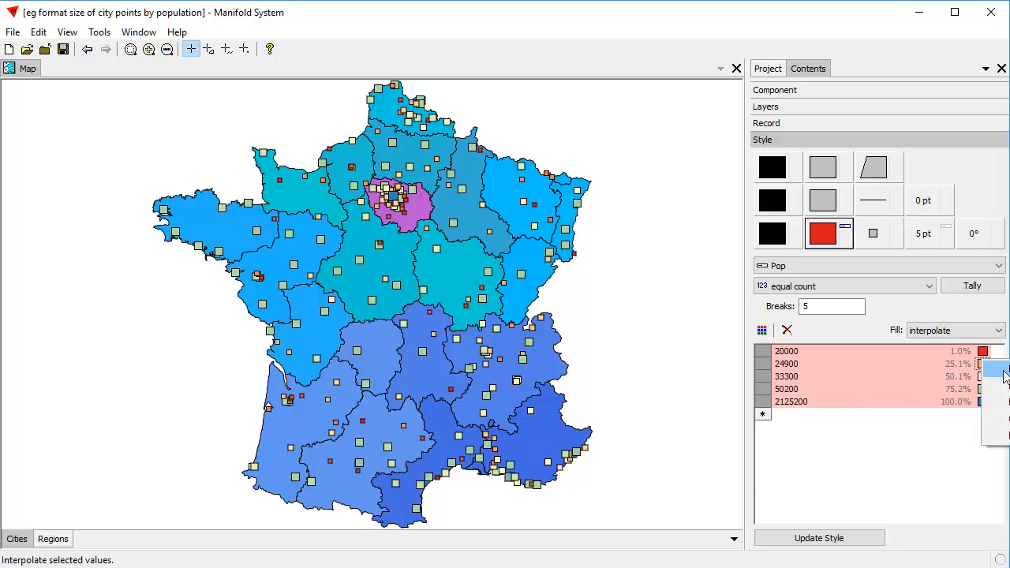
pyautogui.click(995, 435)
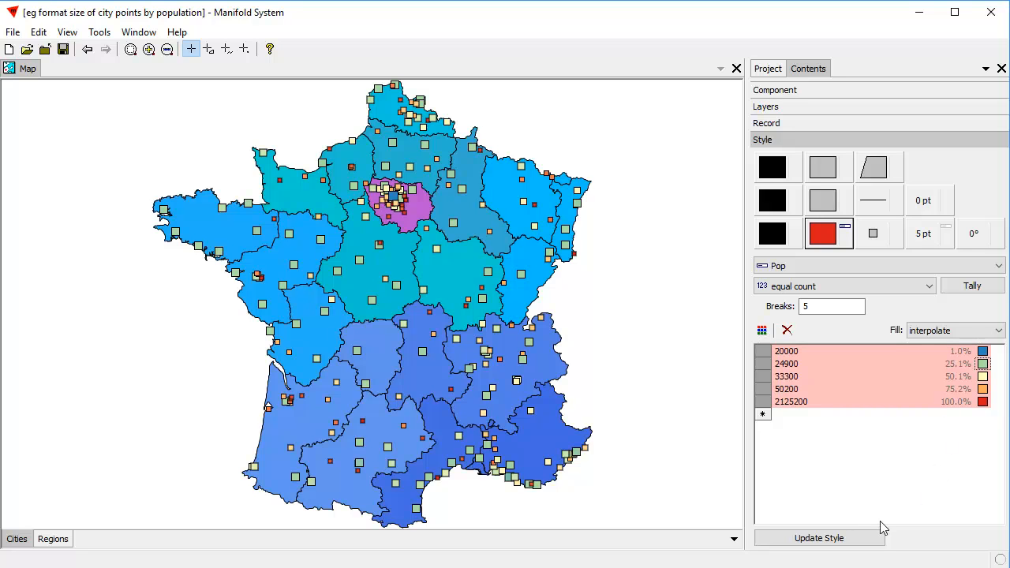
pyautogui.click(858, 538)
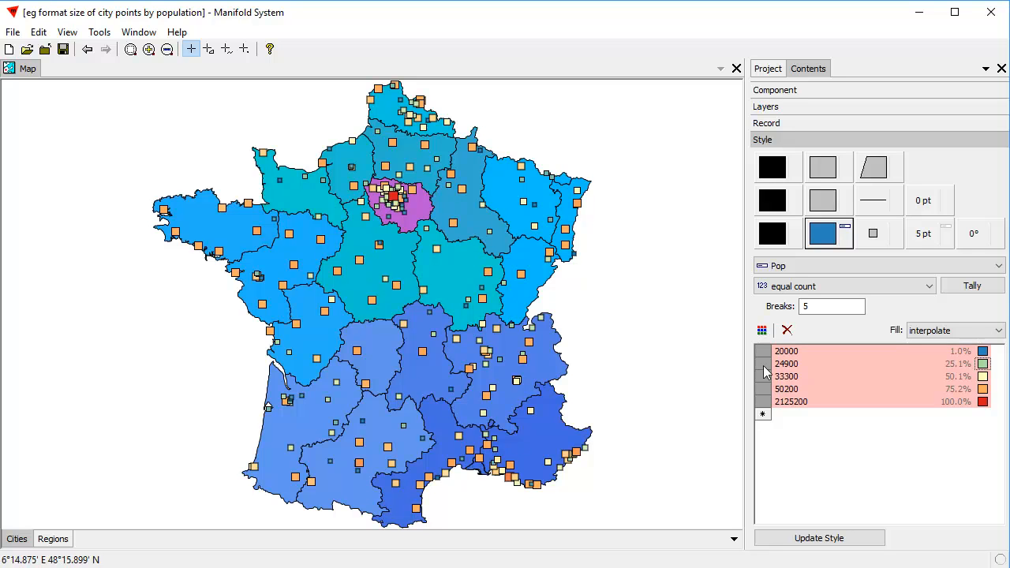
# Step: Clear the selection of the population breaks and compare the style settings of the Regions and Cities layers
pyautogui.click(838, 388)
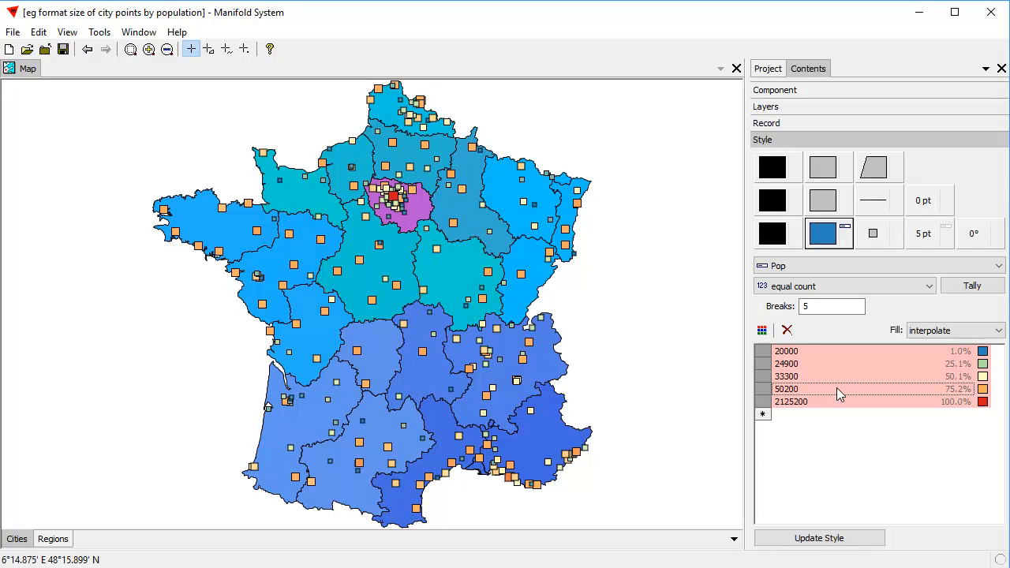
pyautogui.click(836, 387)
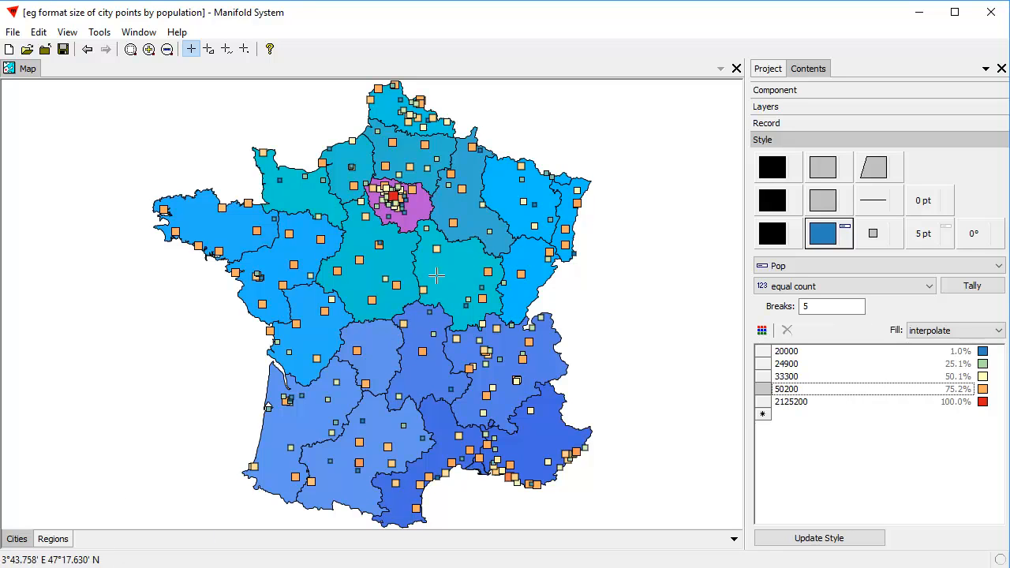
pyautogui.click(52, 540)
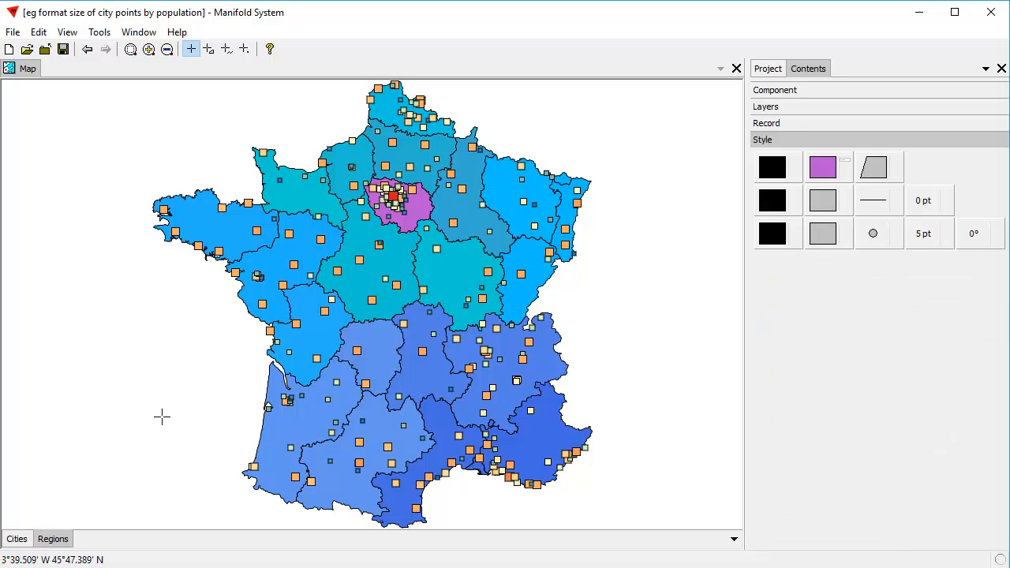
pyautogui.click(24, 542)
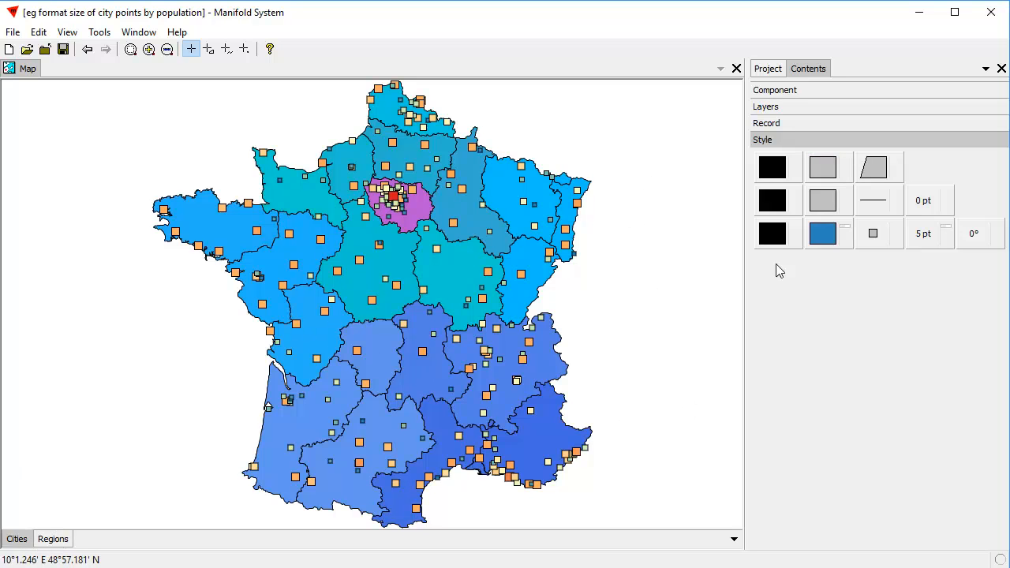
# Step: Replace the Regions layer's thematic area fill with the custom beige color (RGB 226, 211, 194)
pyautogui.click(49, 541)
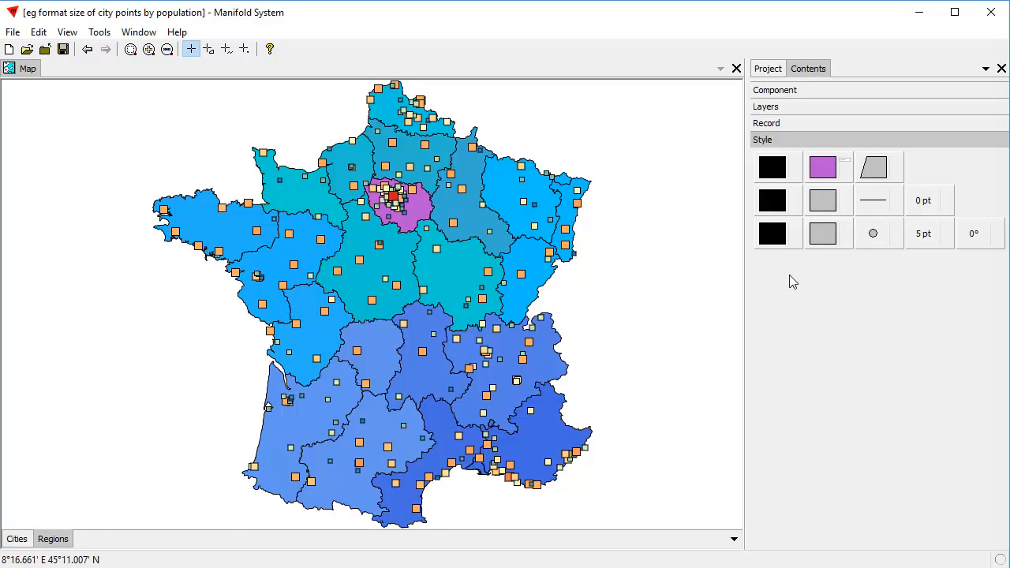
pyautogui.click(846, 178)
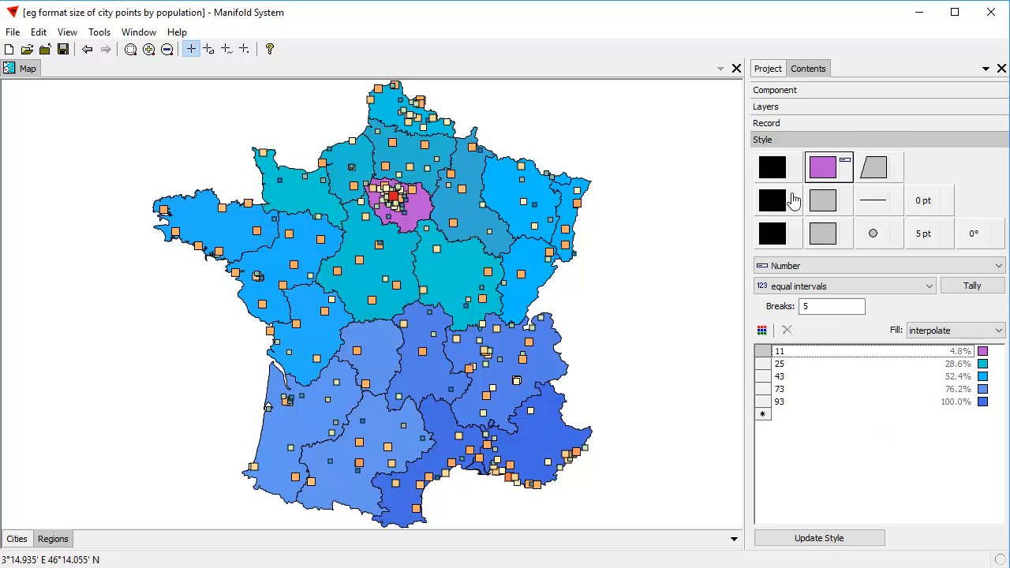
pyautogui.click(822, 170)
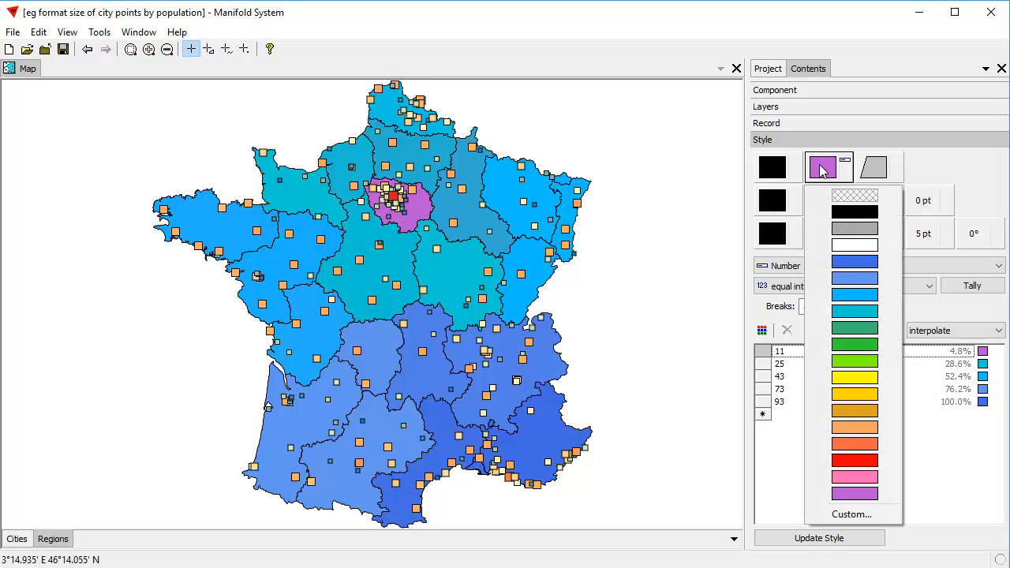
pyautogui.click(853, 521)
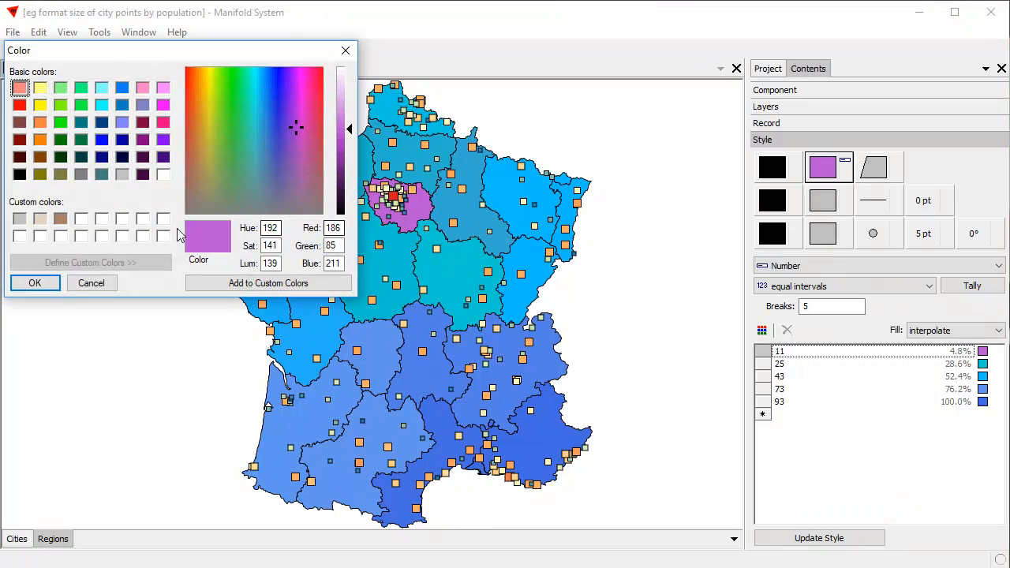
pyautogui.click(39, 219)
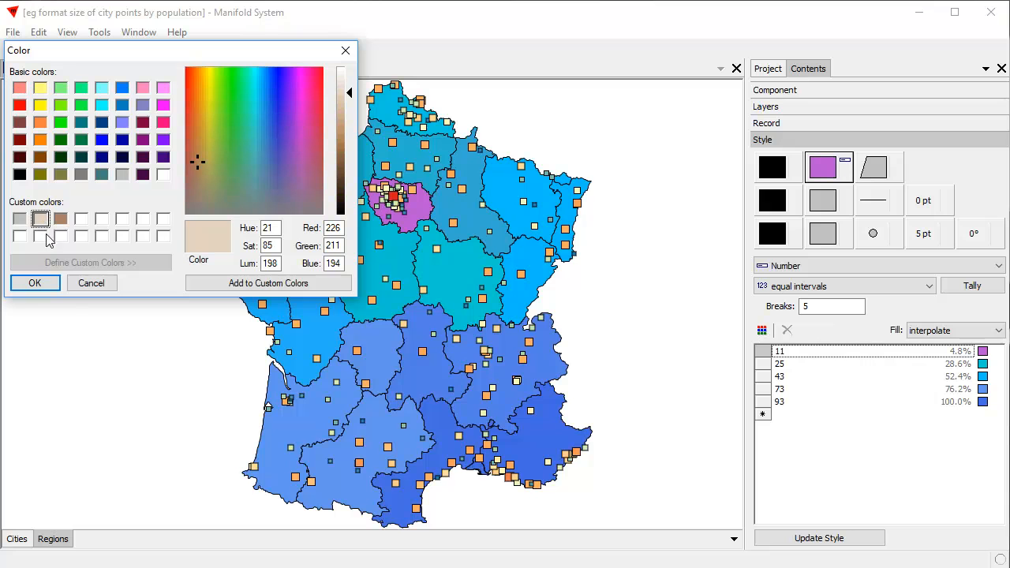
pyautogui.click(35, 284)
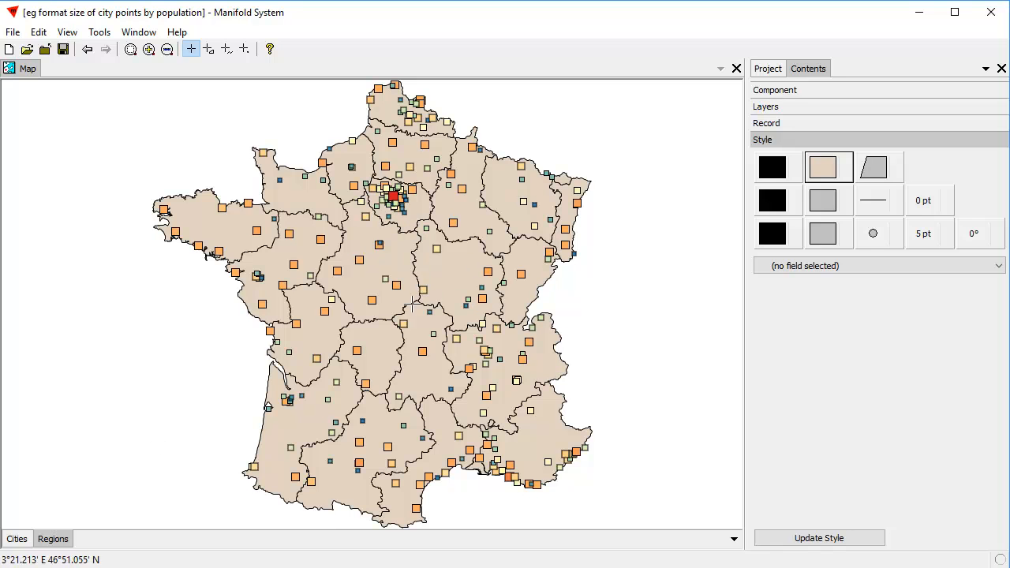
# Step: Set the Regions layer's area stroke color to the custom brown (RGB 169, 128, 103)
pyautogui.click(777, 170)
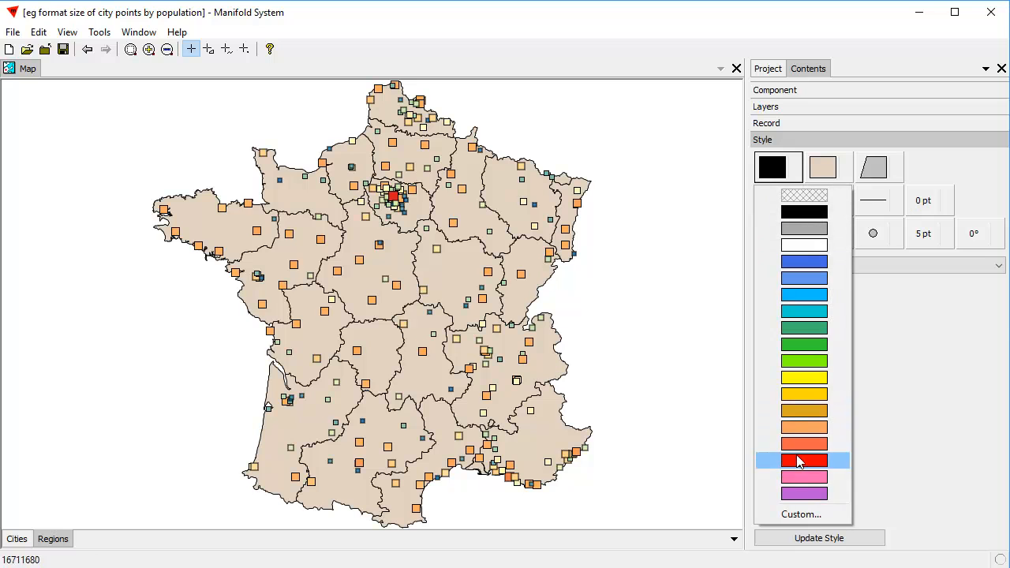
pyautogui.click(813, 520)
pyautogui.click(61, 218)
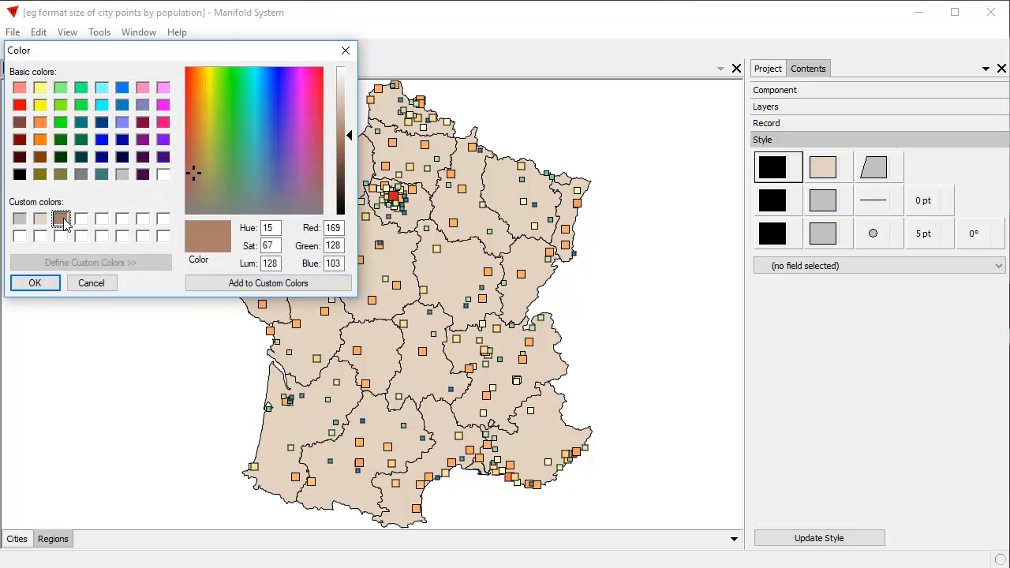
pyautogui.click(35, 284)
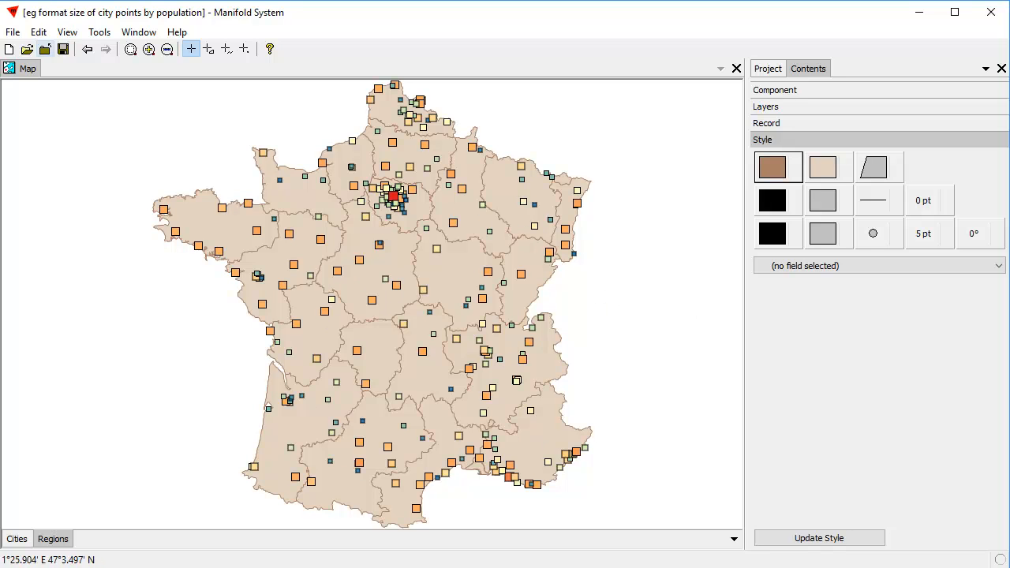
# Step: Undock the Map window, shrink it to about half its width, reposition it and fit all of France in view
pyautogui.keyDown('alt'); pyautogui.click(26, 73); pyautogui.keyUp('alt')
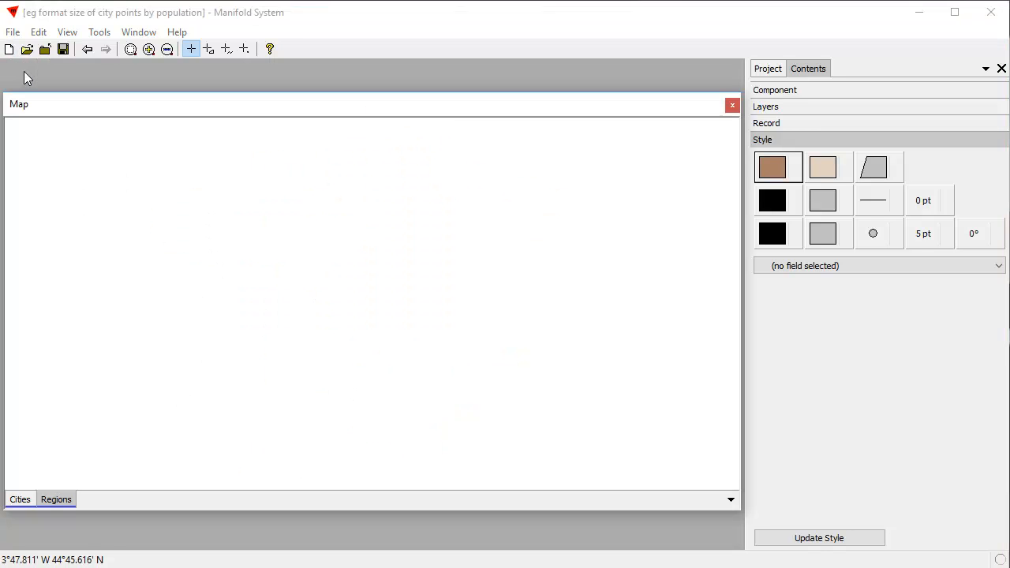
pyautogui.moveTo(734, 511); pyautogui.dragTo(348, 398)
pyautogui.moveTo(234, 109); pyautogui.dragTo(245, 83)
pyautogui.rightClick(71, 366)
pyautogui.click(108, 409)
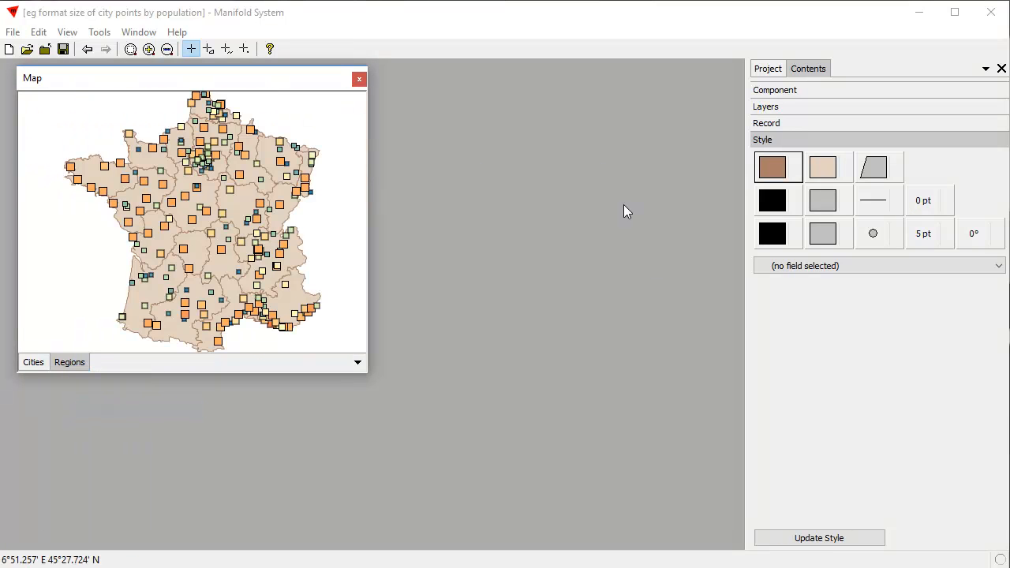
# Step: Open the Cities drawing from the project and shift the floating Map window so it uncovers the new drawing's tab
pyautogui.click(769, 70)
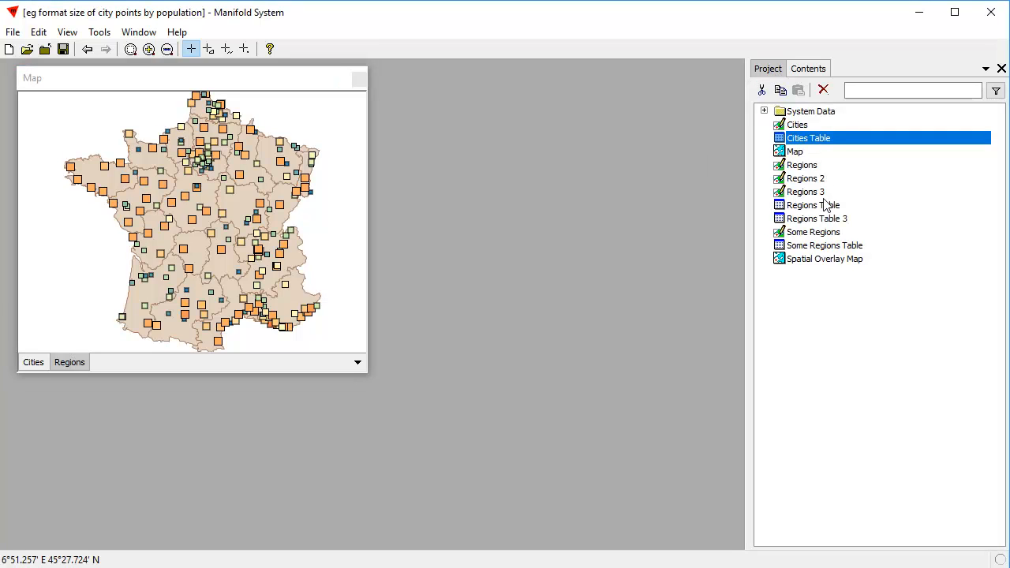
pyautogui.click(795, 127)
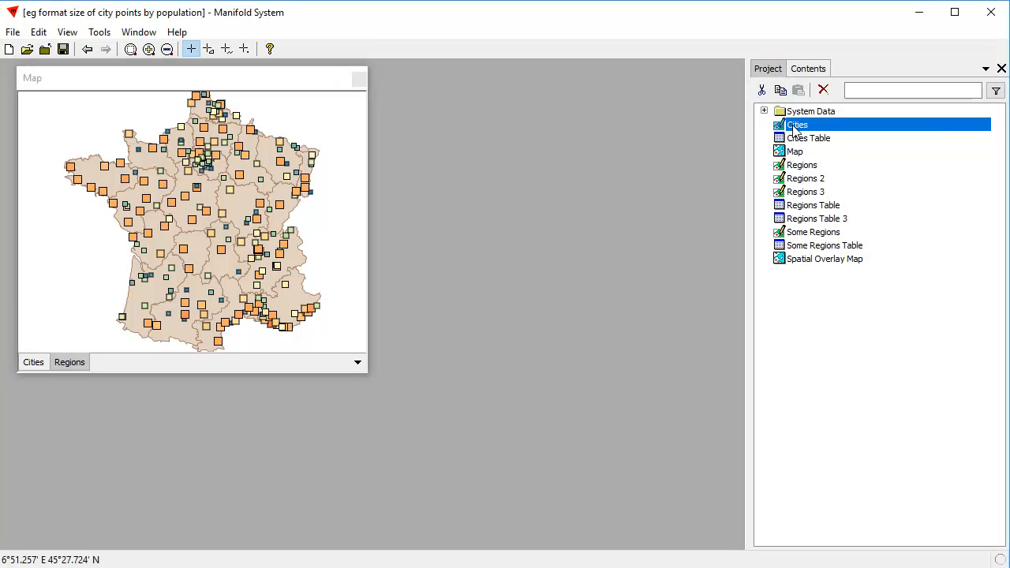
pyautogui.doubleClick(811, 128)
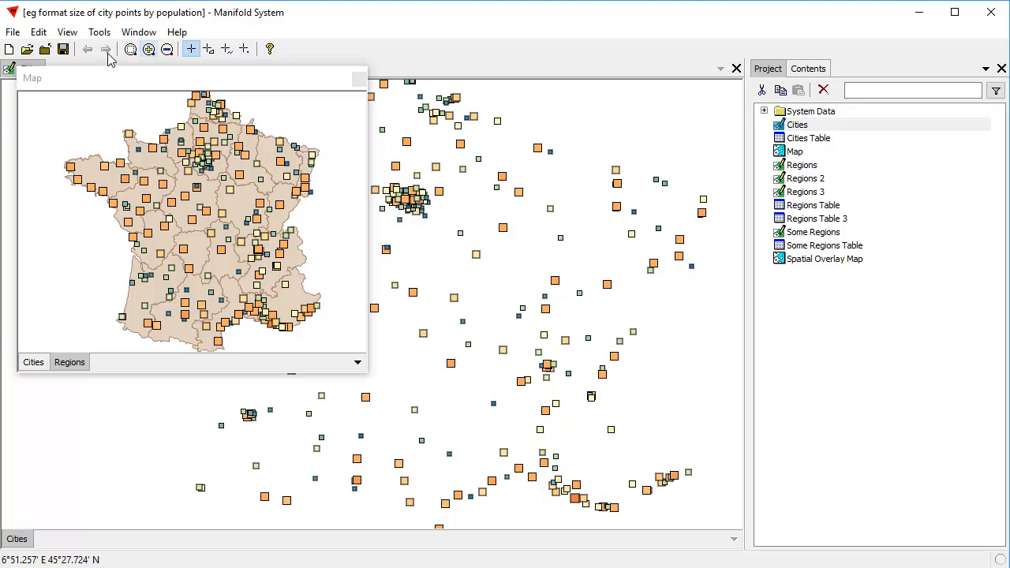
pyautogui.click(73, 80)
pyautogui.moveTo(72, 79); pyautogui.dragTo(90, 88)
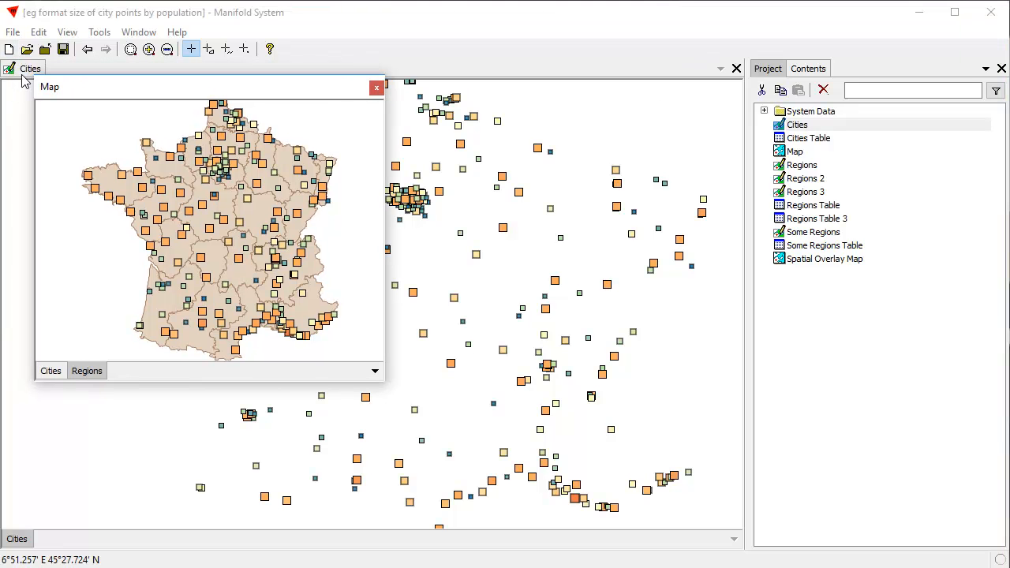
# Step: Undock the Cities window, shrink it, place it beside the Map window and fit all the city points in view
pyautogui.doubleClick(23, 75)
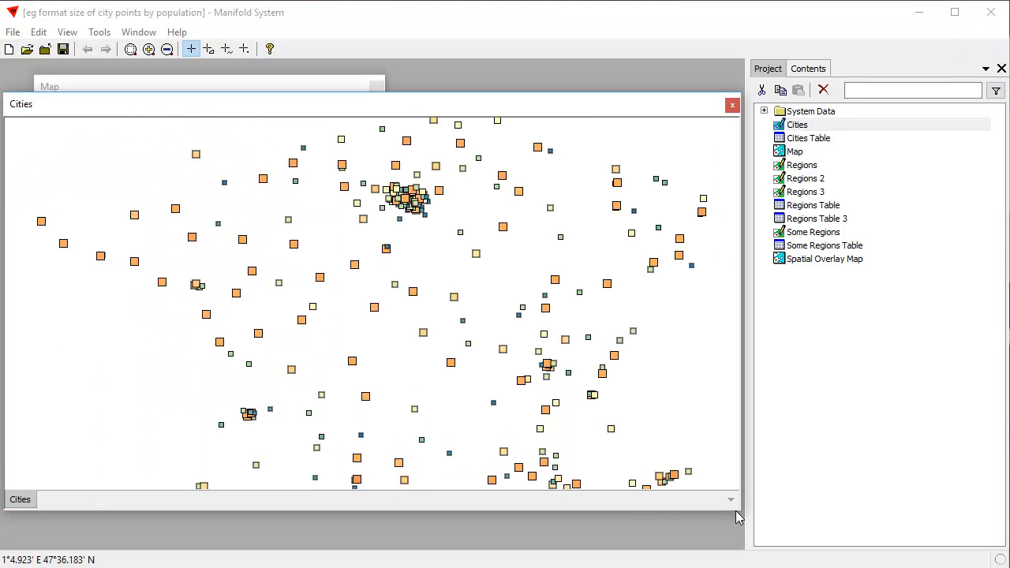
pyautogui.moveTo(736, 513); pyautogui.dragTo(239, 288)
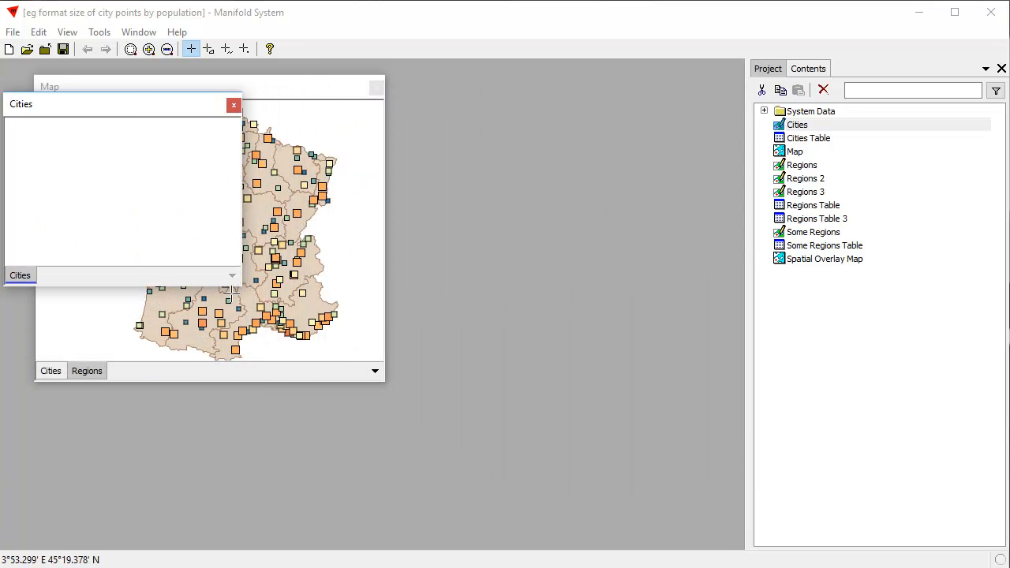
pyautogui.moveTo(137, 104); pyautogui.dragTo(560, 76)
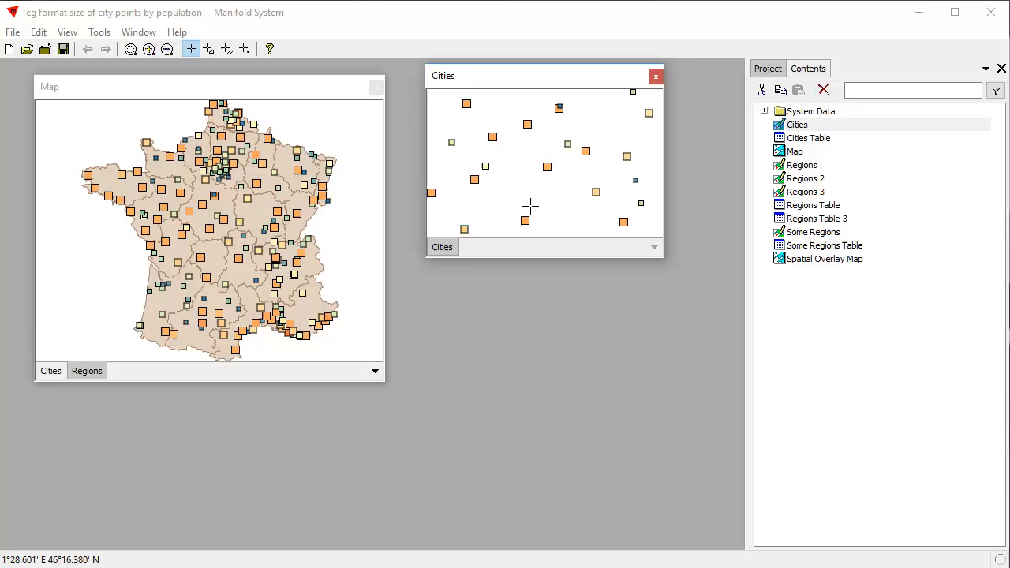
pyautogui.rightClick(455, 254)
pyautogui.click(491, 300)
pyautogui.moveTo(661, 264); pyautogui.dragTo(671, 291)
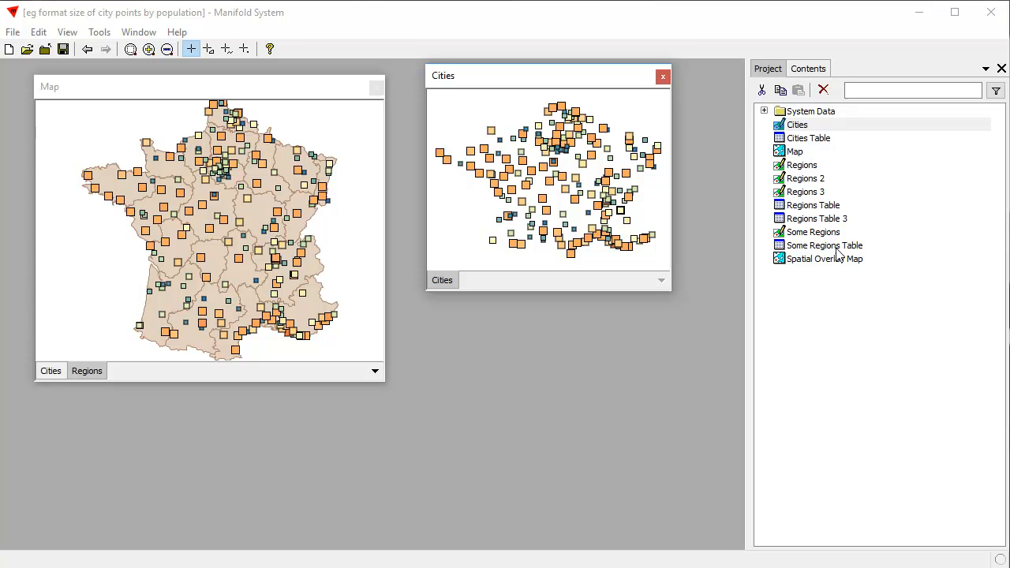
# Step: Open the Regions drawing, undock and shrink its window, place it below the Cities window and fit all regions in view
pyautogui.doubleClick(802, 164)
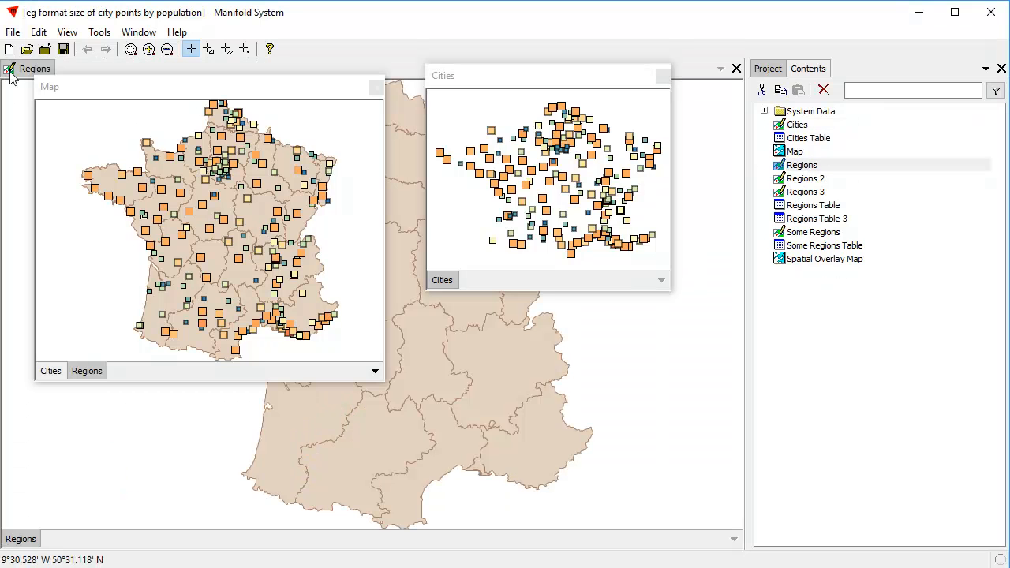
pyautogui.keyDown('alt'); pyautogui.click(11, 69); pyautogui.keyUp('alt')
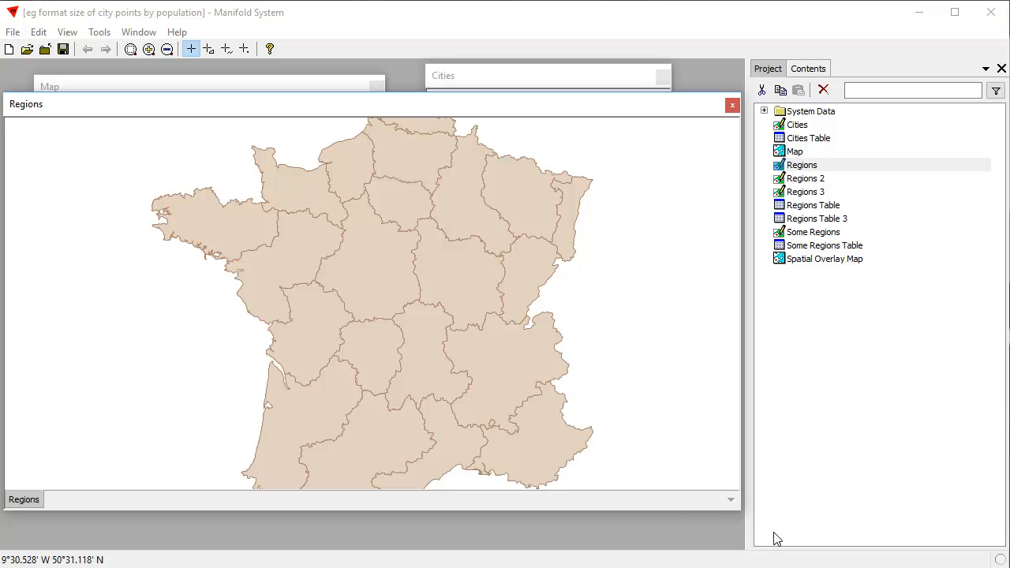
pyautogui.moveTo(740, 514); pyautogui.dragTo(259, 315)
pyautogui.moveTo(148, 116); pyautogui.dragTo(571, 322)
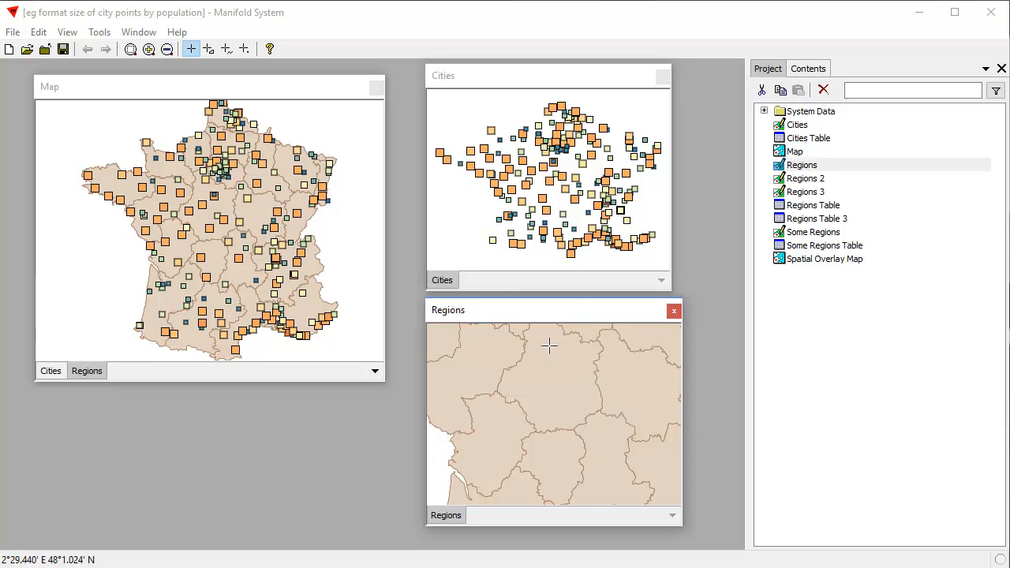
pyautogui.rightClick(462, 516)
pyautogui.click(506, 561)
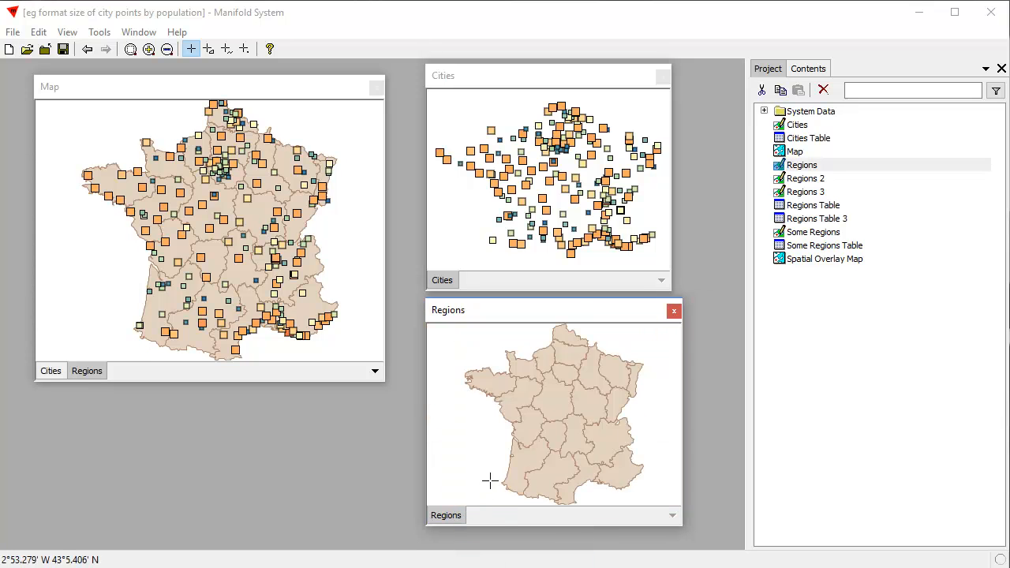
# Step: Display the component information for the Cities drawing to check its coordinate system
pyautogui.click(577, 85)
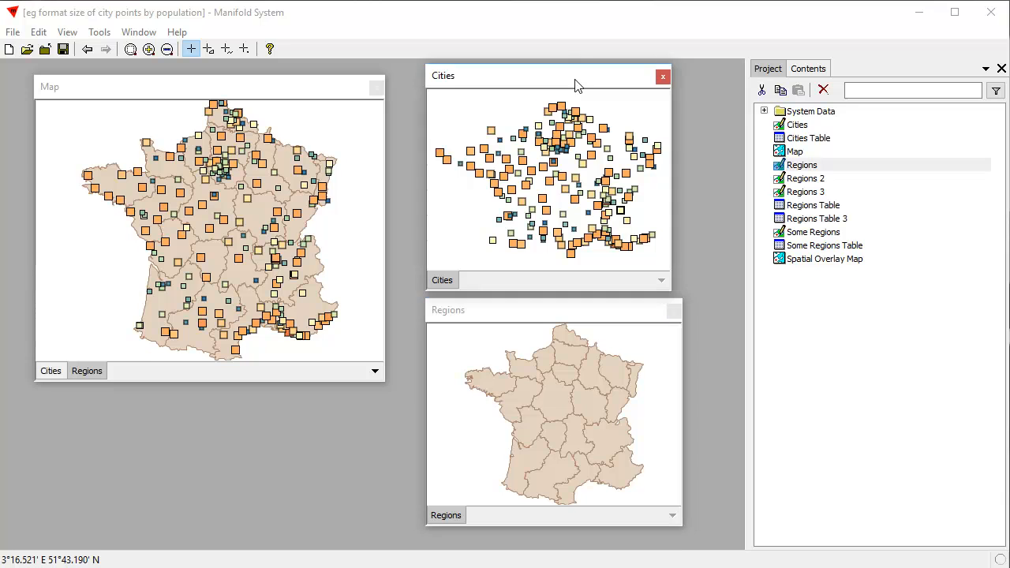
pyautogui.click(813, 68)
pyautogui.click(805, 92)
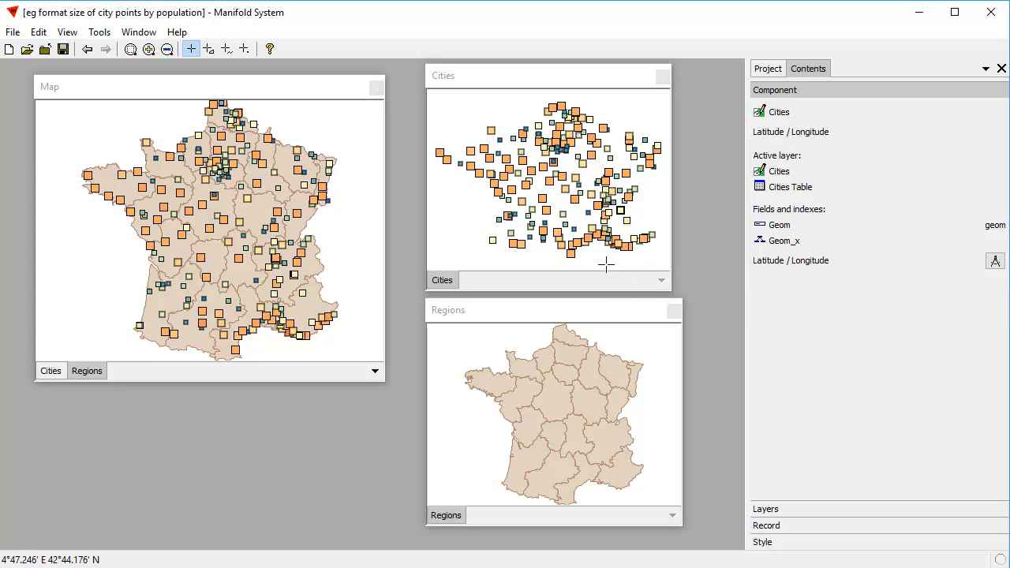
# Step: Compare the coordinate systems of the Map window, its Cities layer and the separate Cities drawing
pyautogui.click(592, 79)
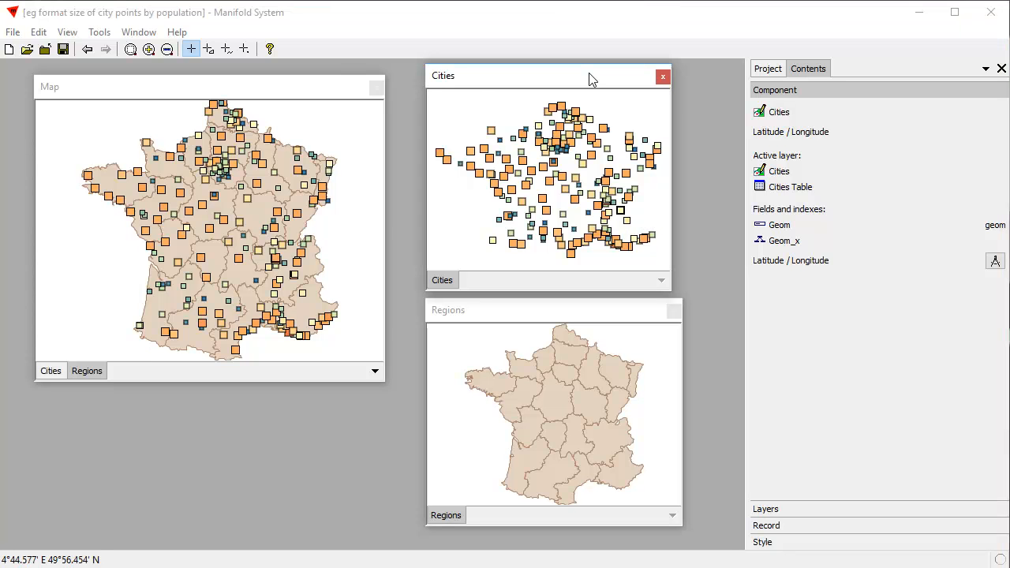
pyautogui.click(241, 89)
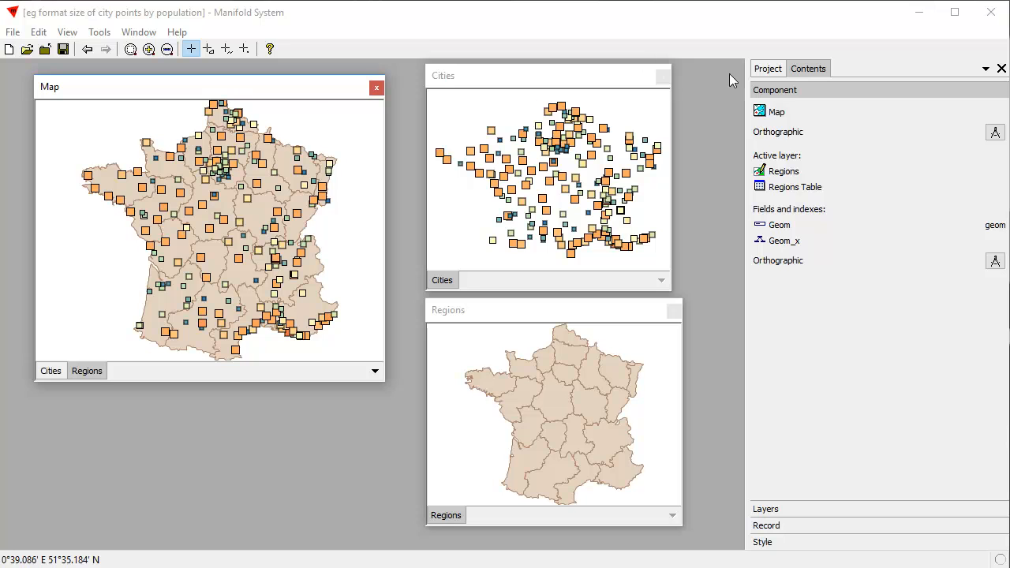
pyautogui.click(603, 85)
pyautogui.click(326, 94)
pyautogui.click(545, 78)
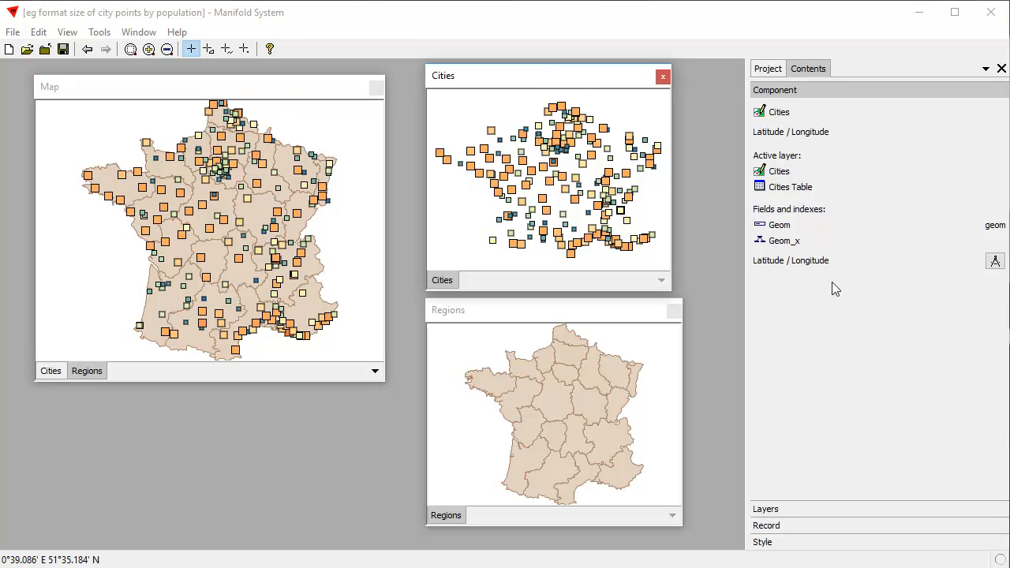
pyautogui.click(281, 90)
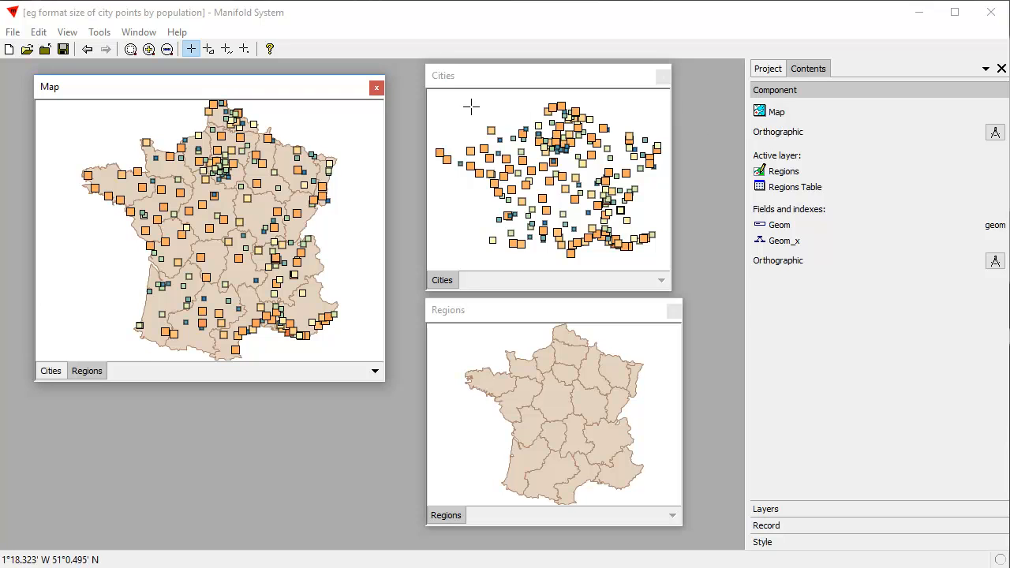
pyautogui.click(51, 371)
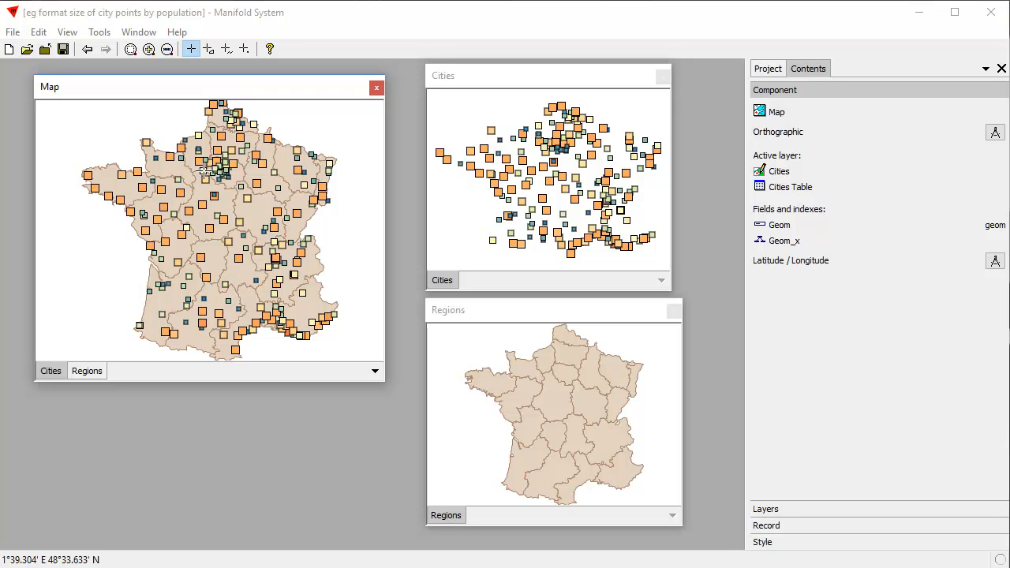
pyautogui.click(597, 84)
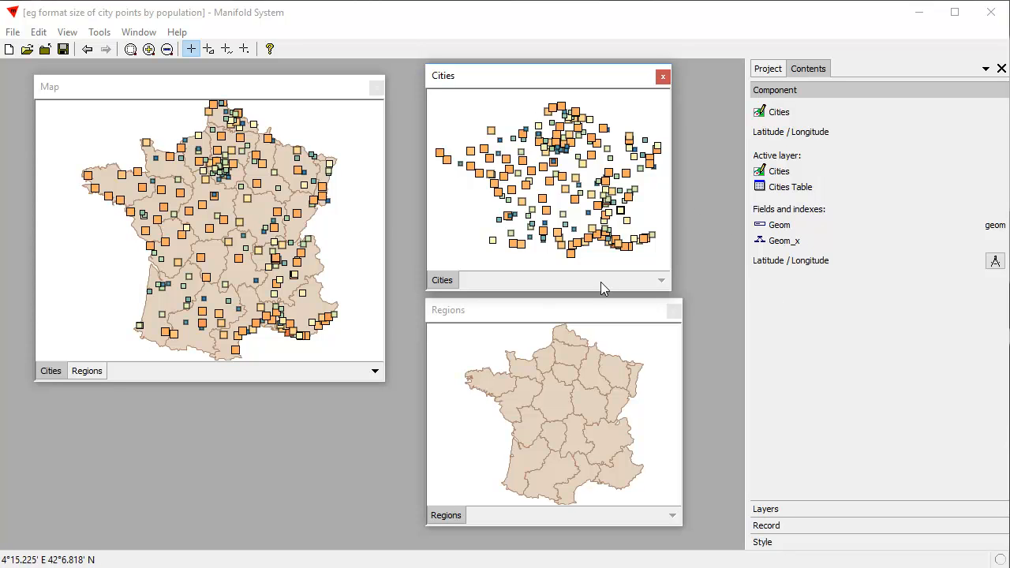
# Step: Set the area border color of the Regions drawing to white
pyautogui.click(559, 315)
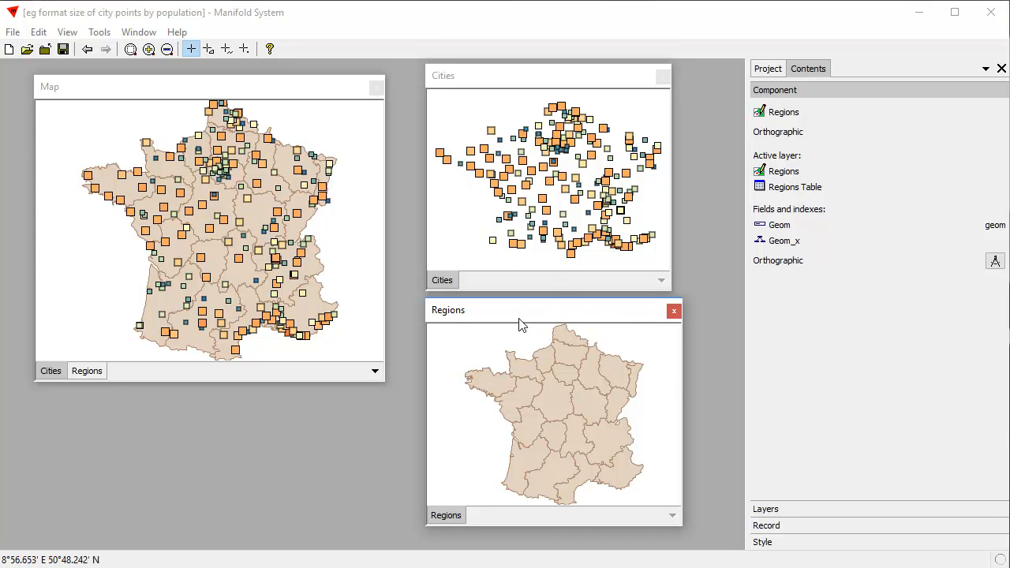
pyautogui.click(763, 542)
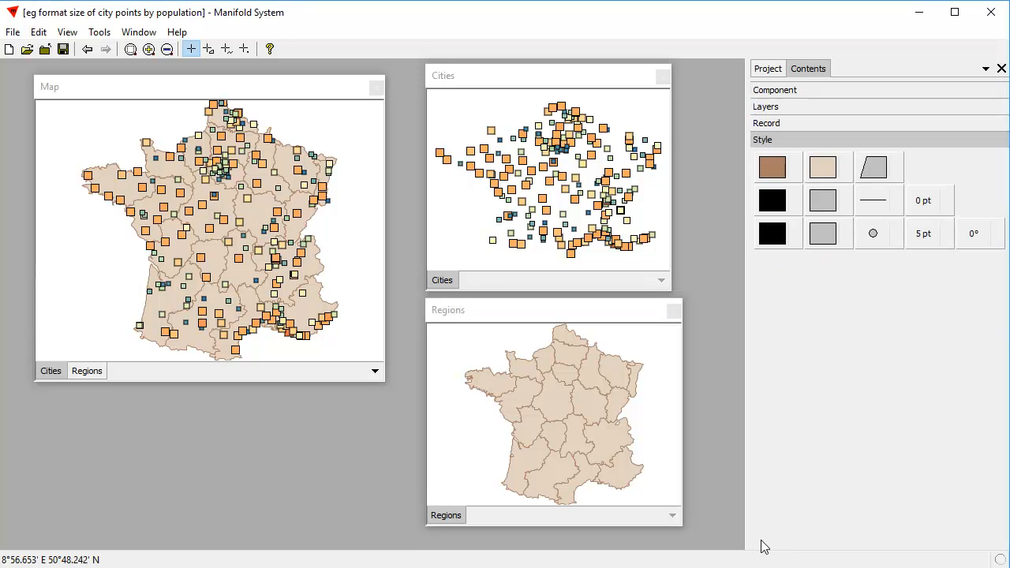
pyautogui.click(595, 315)
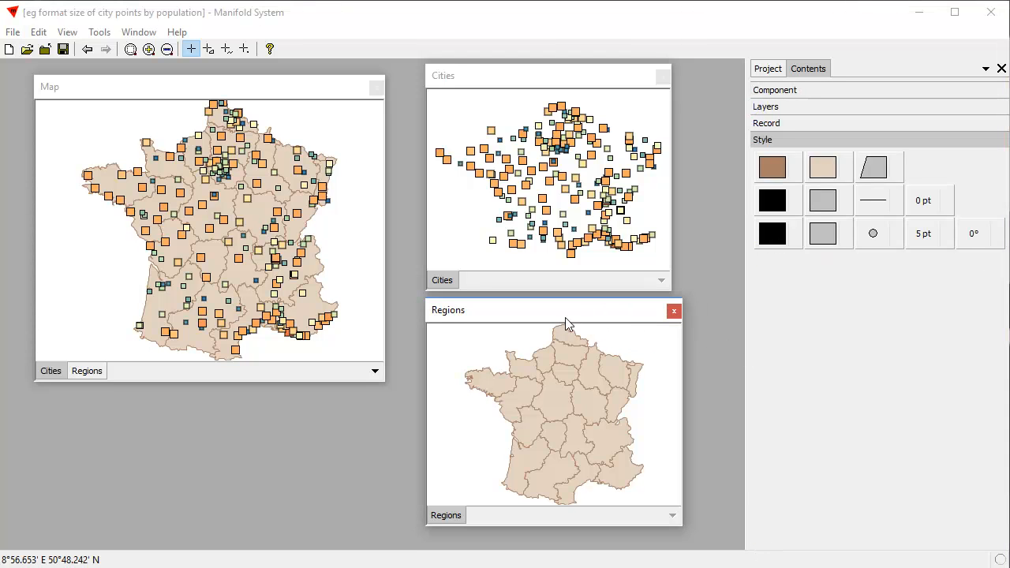
pyautogui.moveTo(595, 315)
pyautogui.mouseDown()
pyautogui.moveTo(631, 309)
pyautogui.moveTo(581, 319)
pyautogui.mouseUp()
pyautogui.click(773, 170)
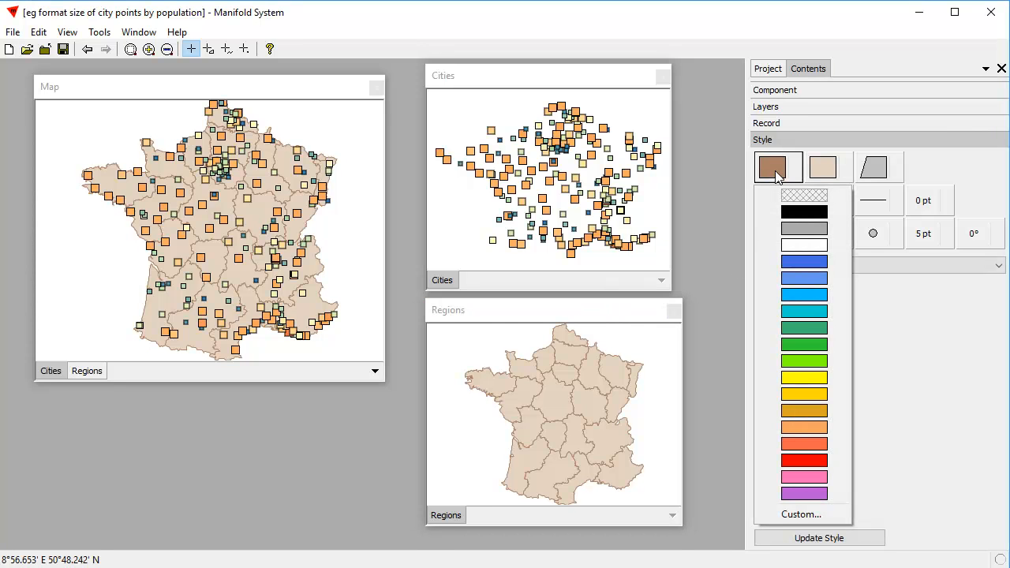
pyautogui.click(817, 246)
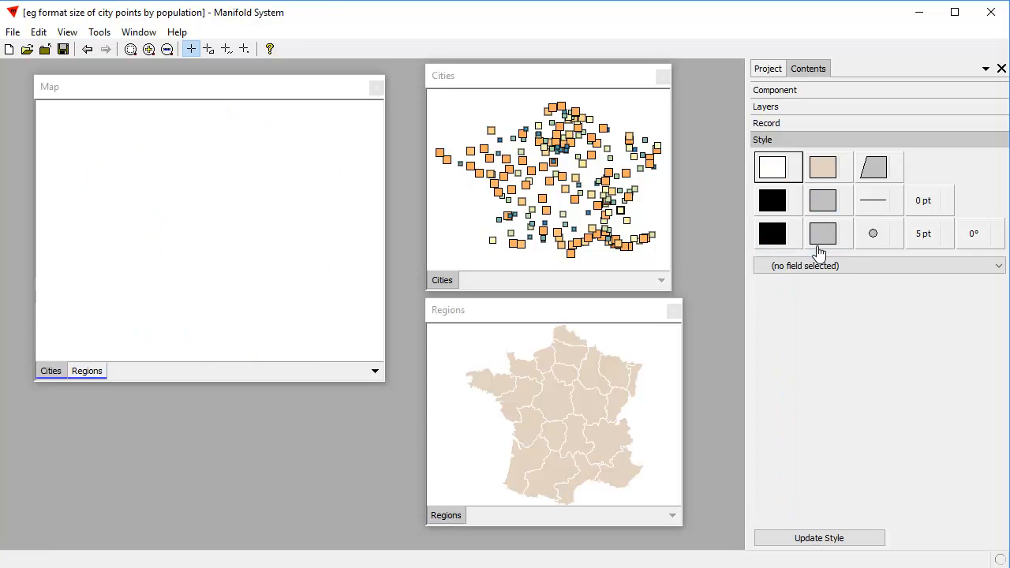
pyautogui.click(608, 316)
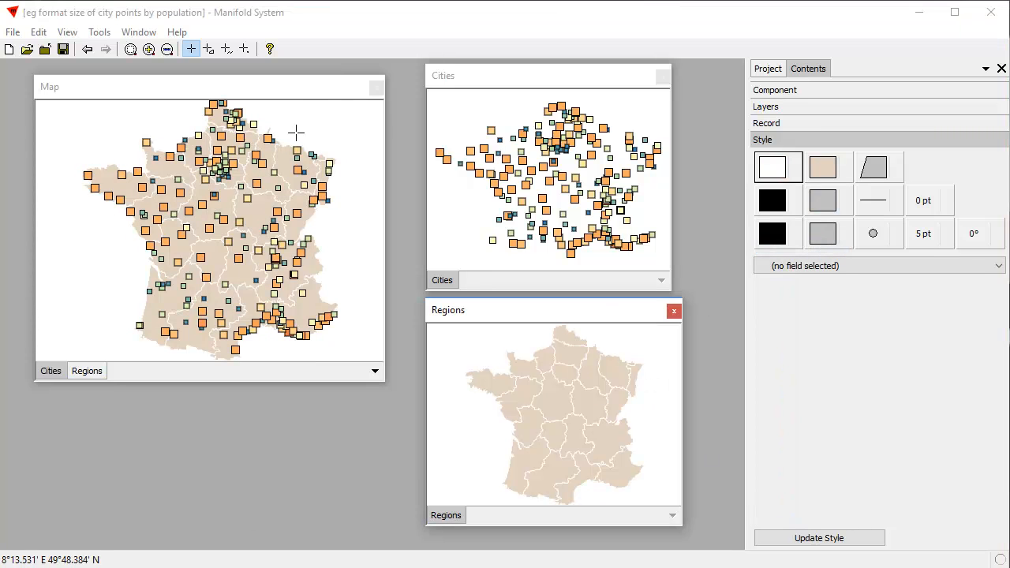
# Step: Change the point symbol of the map's Cities layer to a triangle and set its rotation to 45°
pyautogui.click(298, 93)
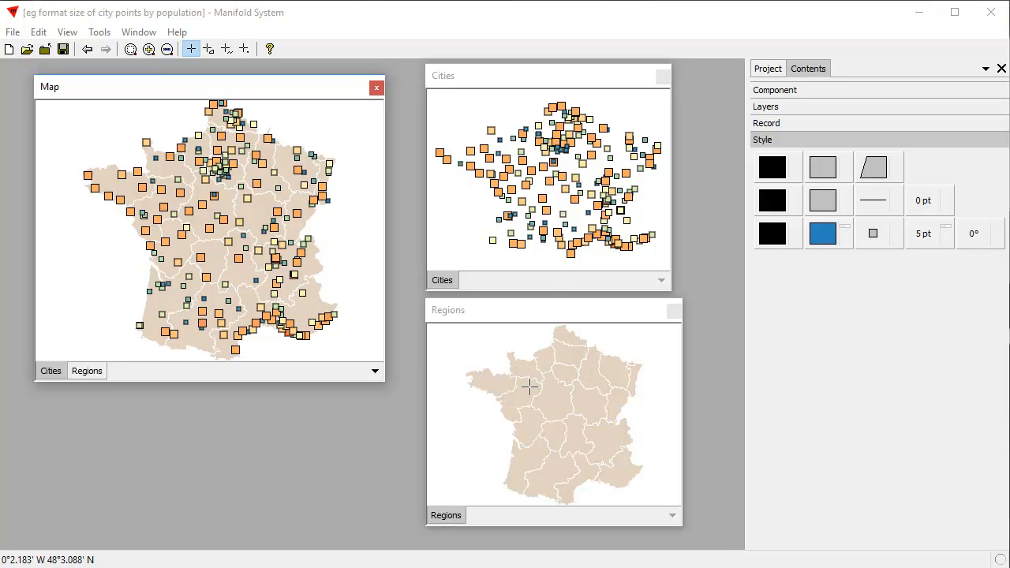
pyautogui.moveTo(181, 147); pyautogui.dragTo(261, 203)
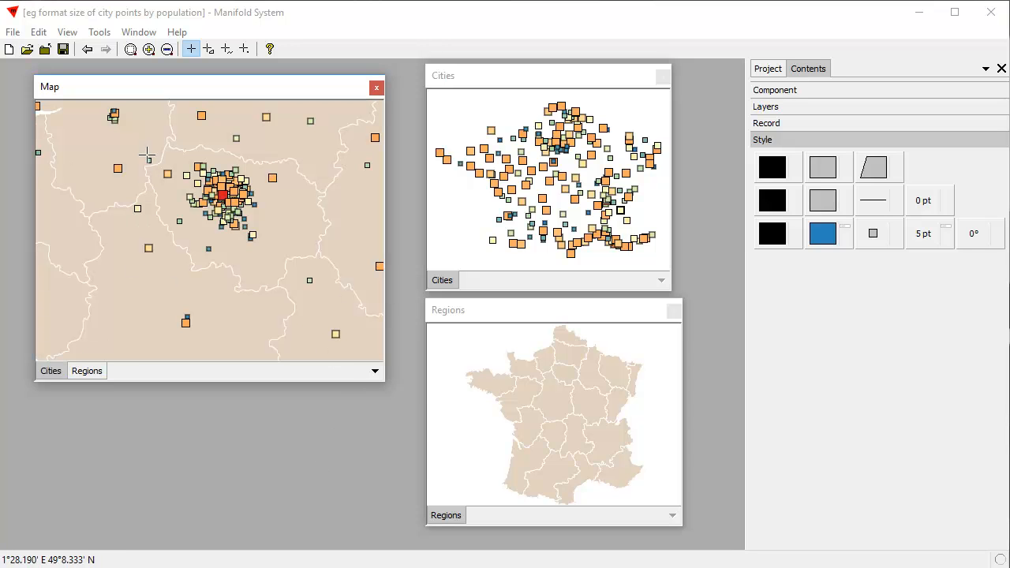
pyautogui.scroll(-1, 239, 285)
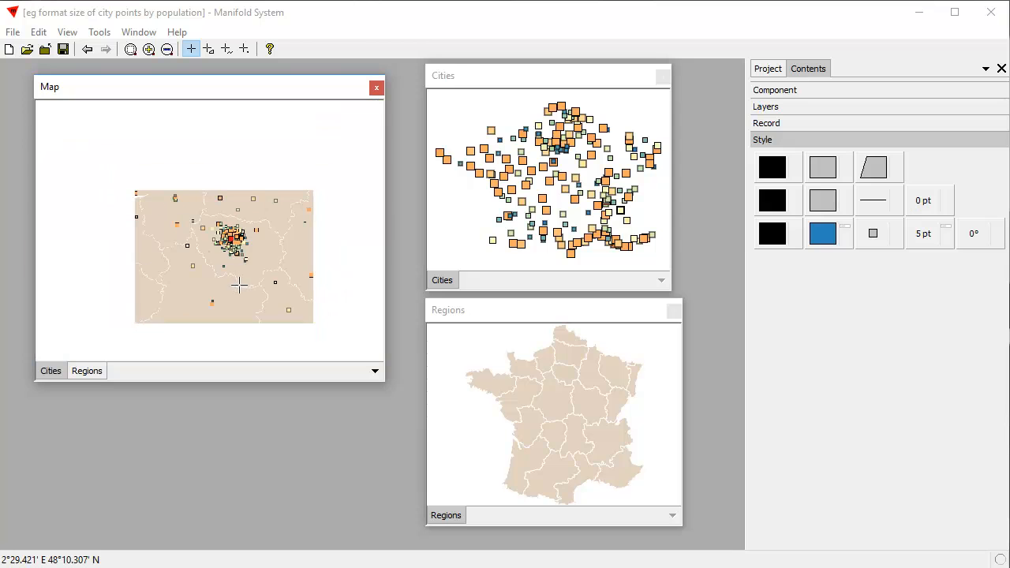
pyautogui.scroll(1, 232, 179)
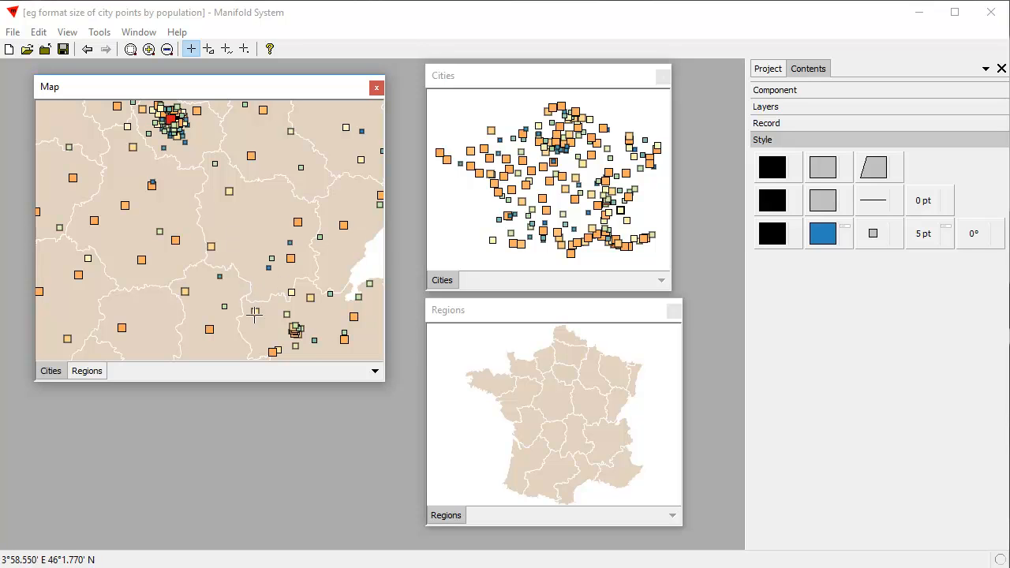
pyautogui.click(517, 84)
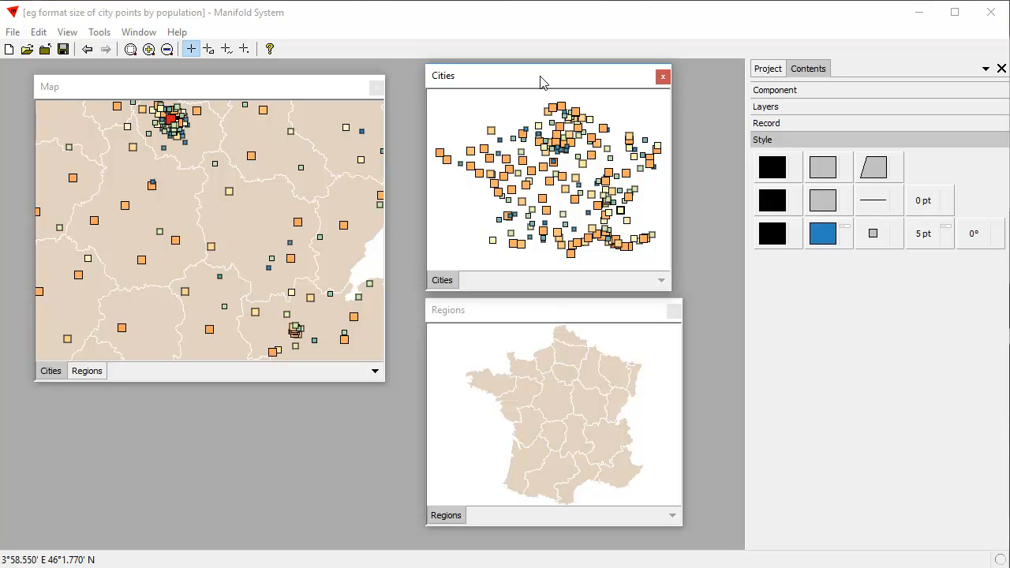
pyautogui.moveTo(539, 82); pyautogui.dragTo(559, 86)
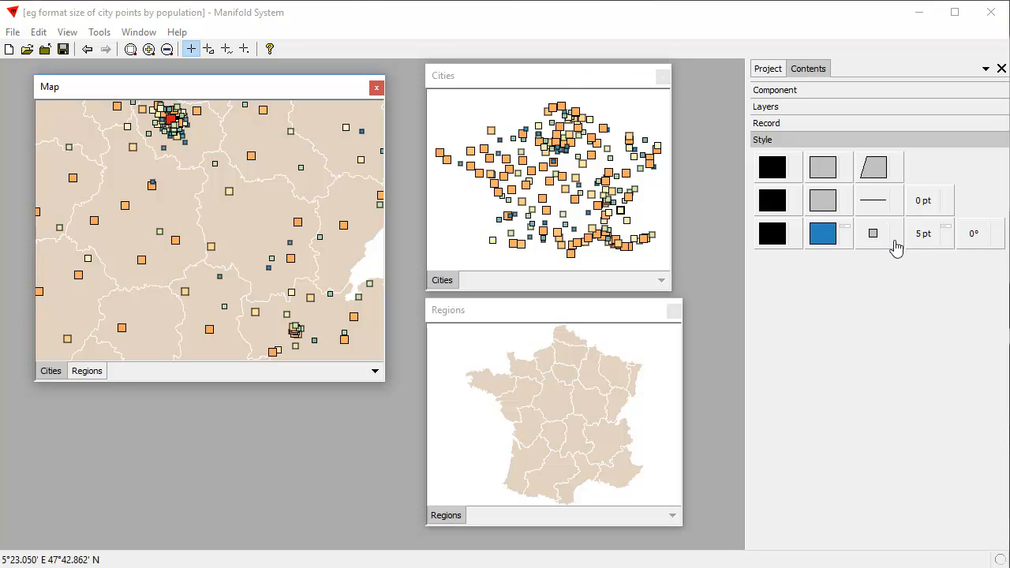
pyautogui.click(868, 238)
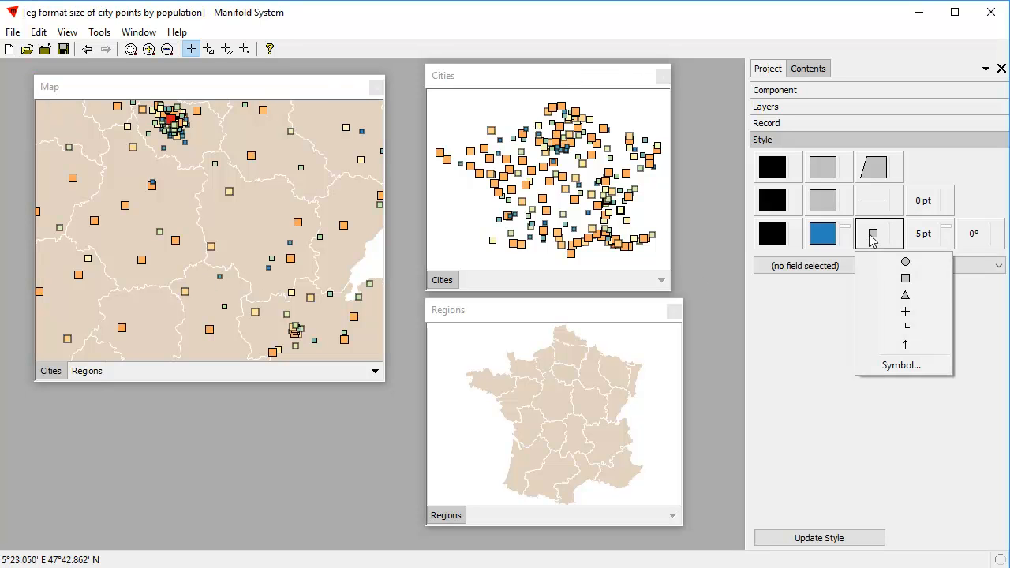
pyautogui.click(906, 295)
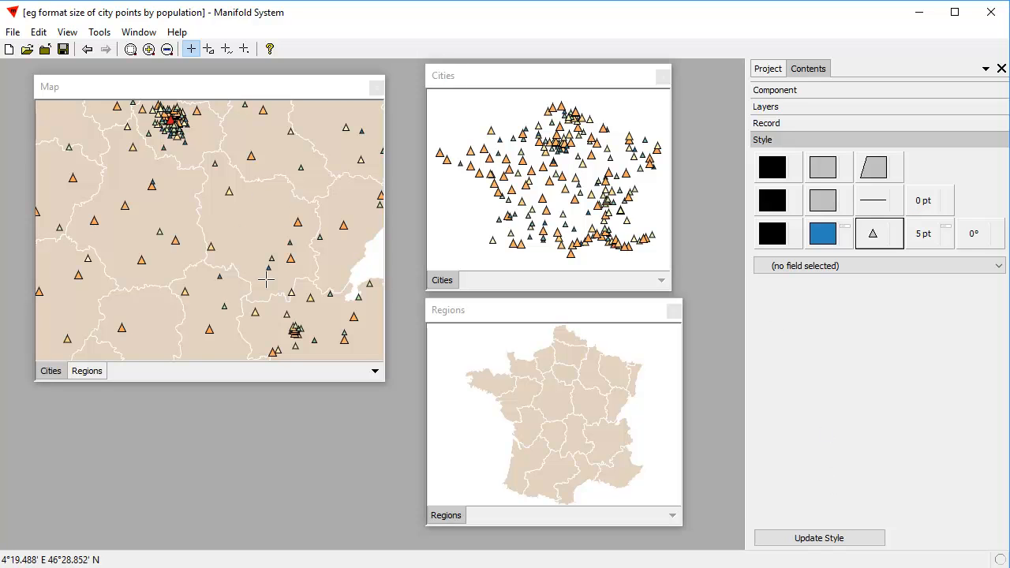
pyautogui.click(975, 235)
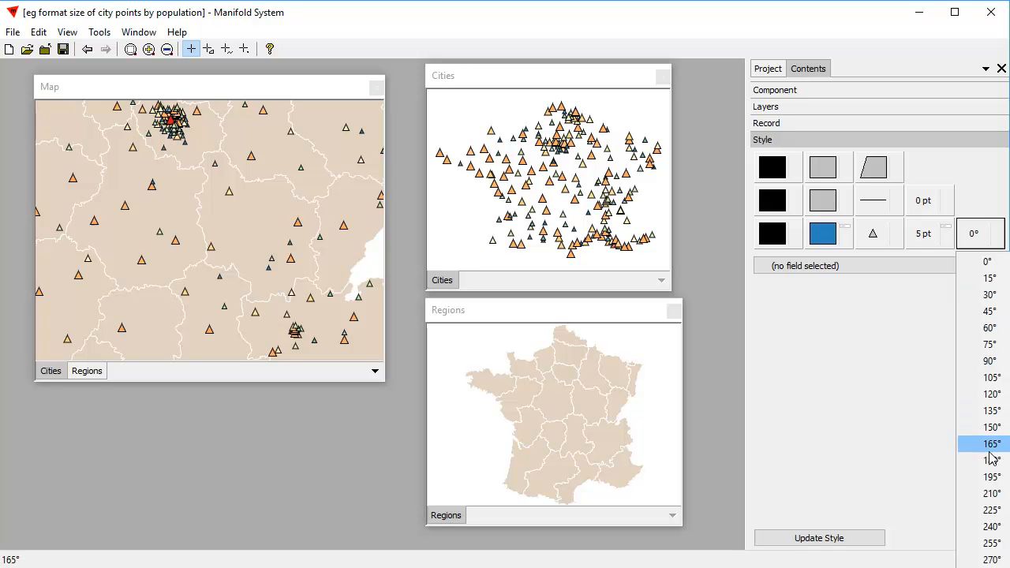
pyautogui.click(989, 313)
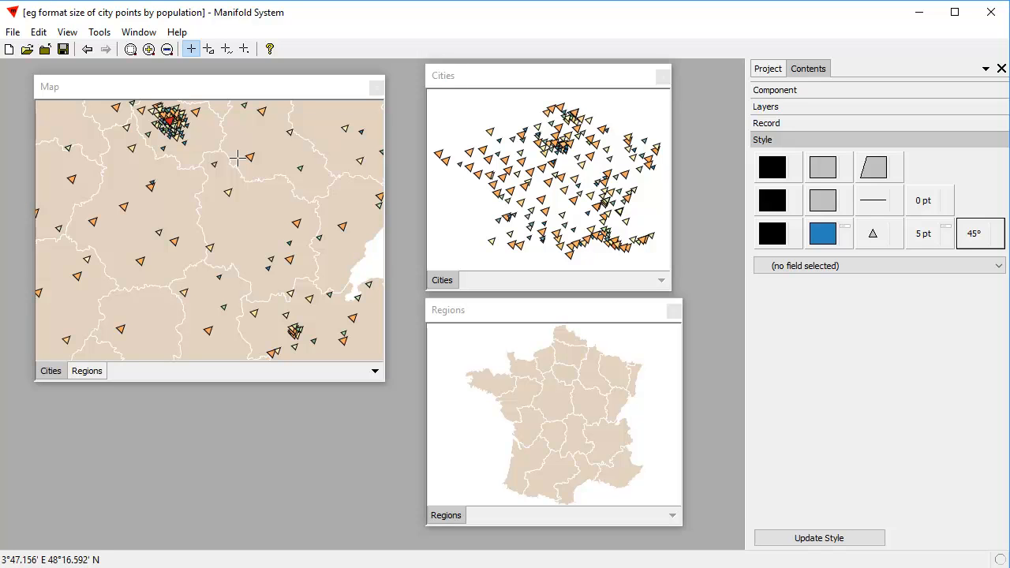
# Step: Change the coordinate system of the separate Cities drawing to Orthographic and fit all its city points in its window
pyautogui.click(562, 79)
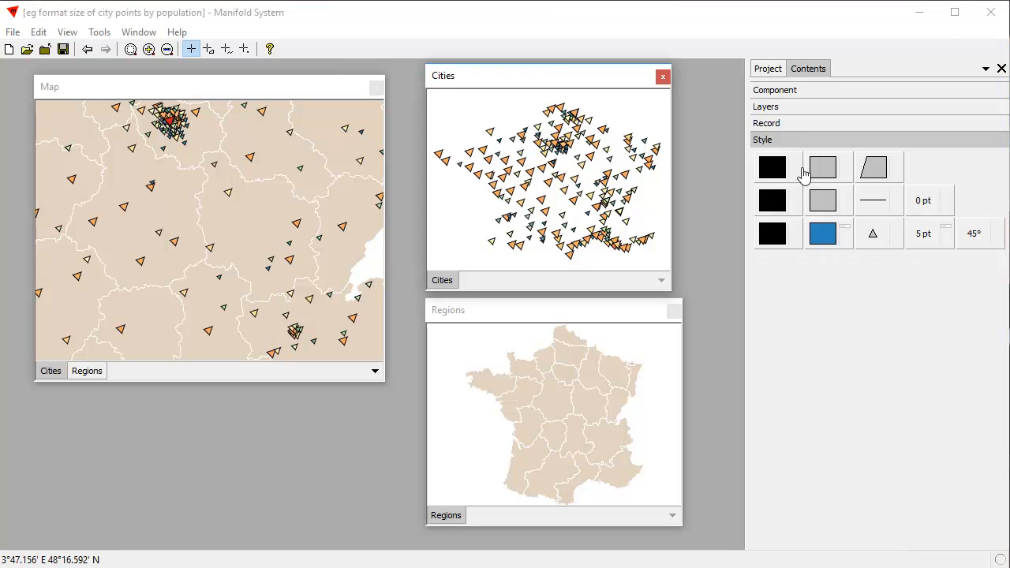
pyautogui.click(768, 70)
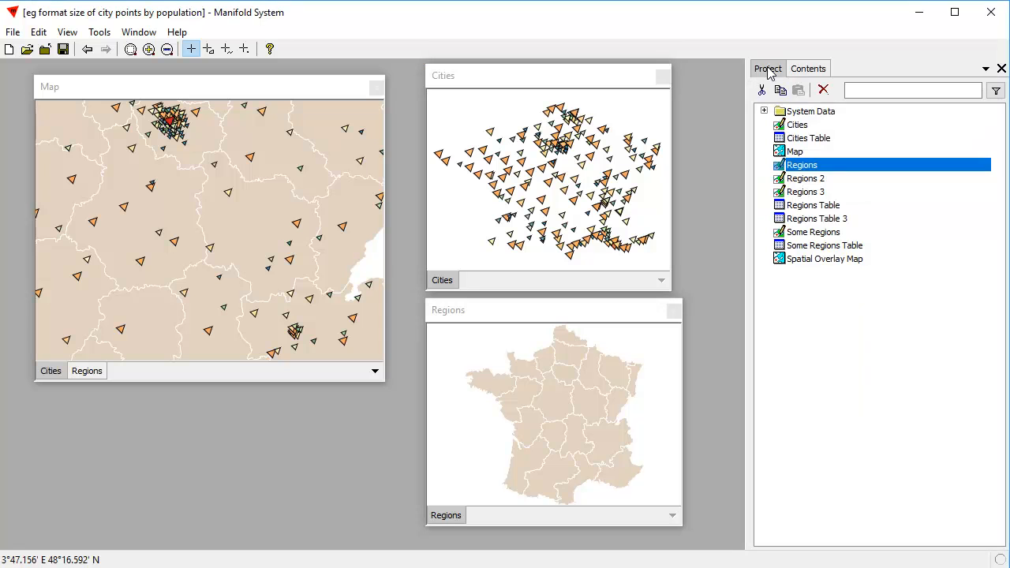
pyautogui.click(808, 69)
pyautogui.click(819, 91)
pyautogui.click(994, 263)
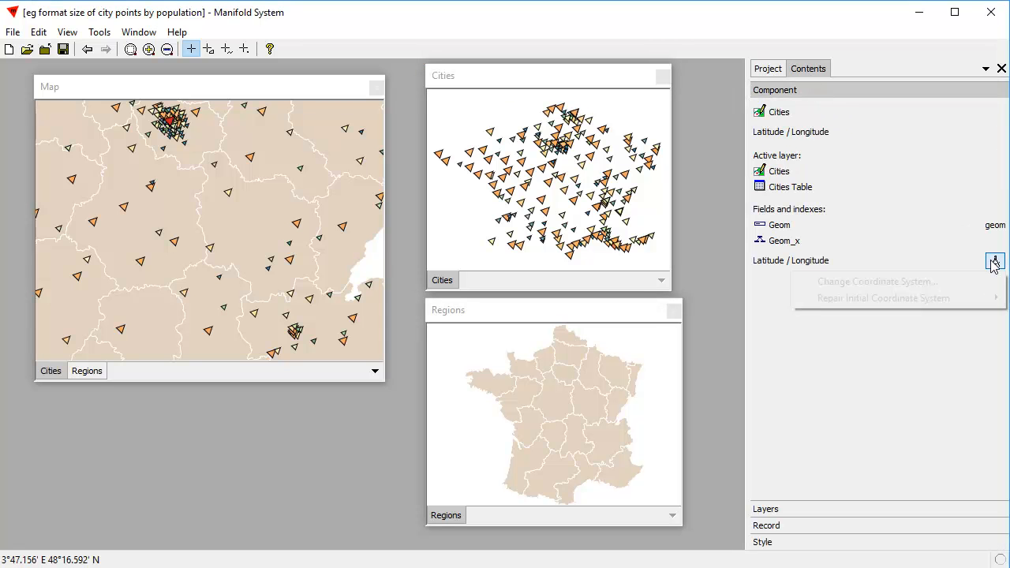
pyautogui.click(914, 284)
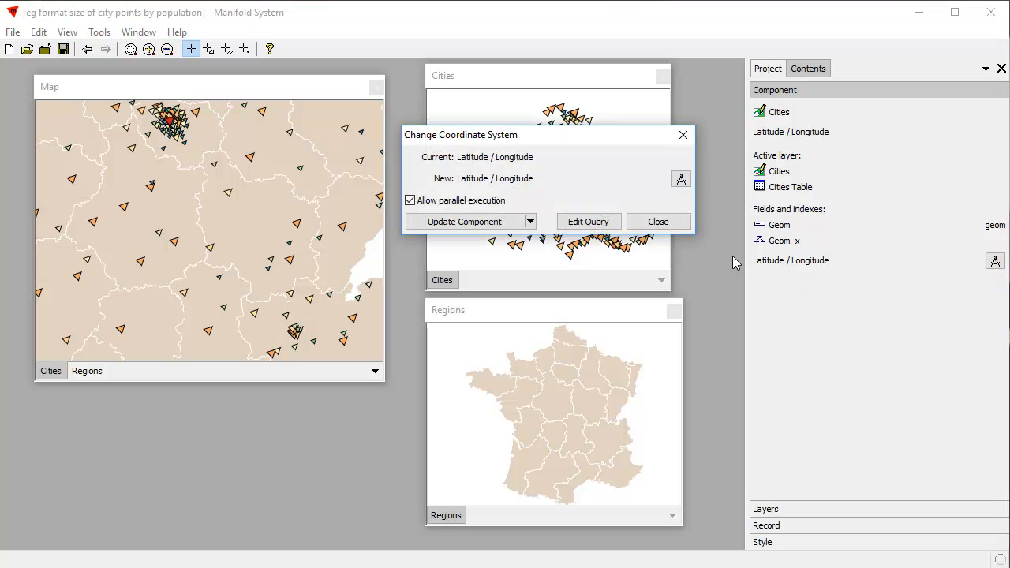
pyautogui.click(681, 179)
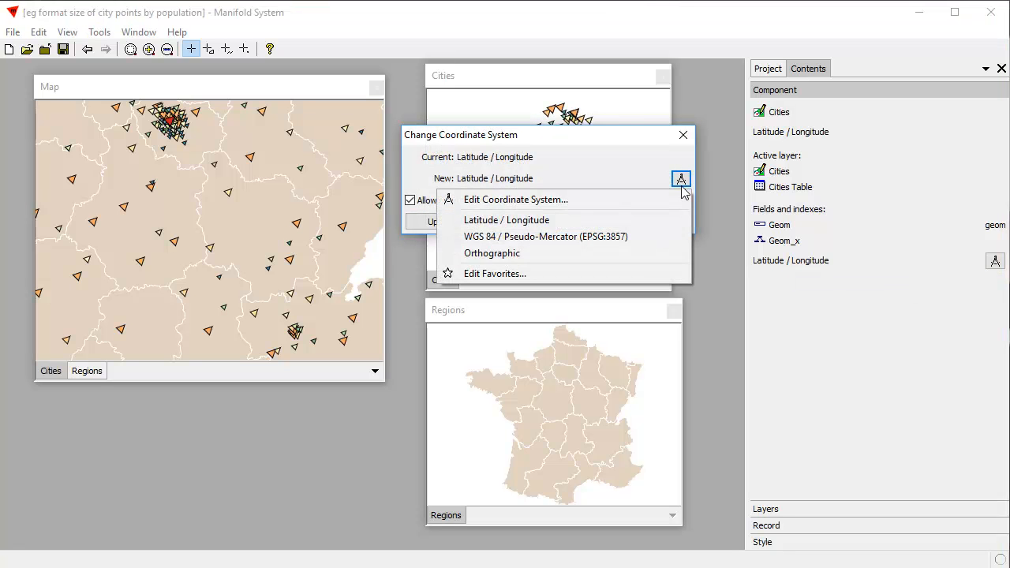
pyautogui.click(517, 253)
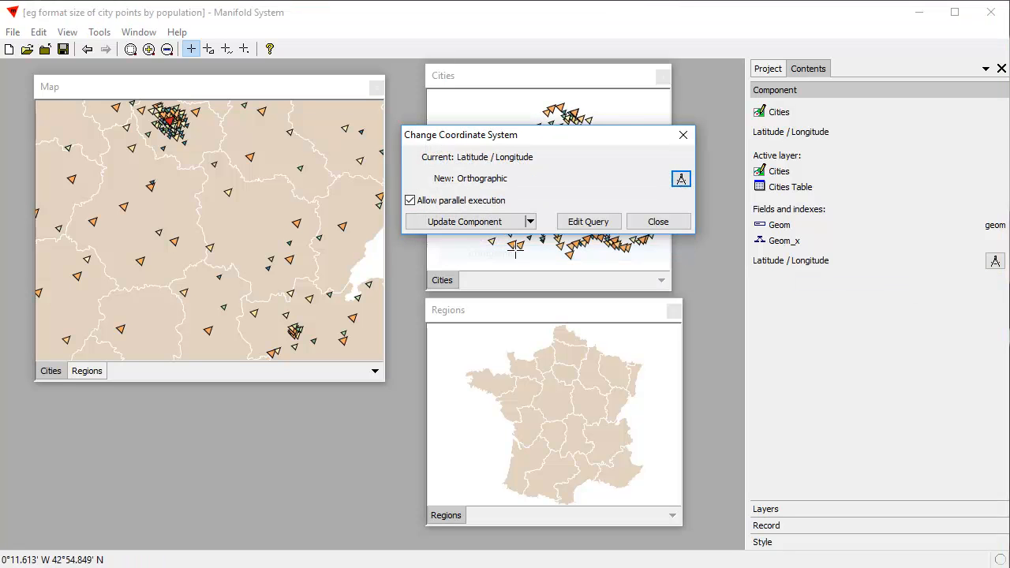
pyautogui.click(500, 221)
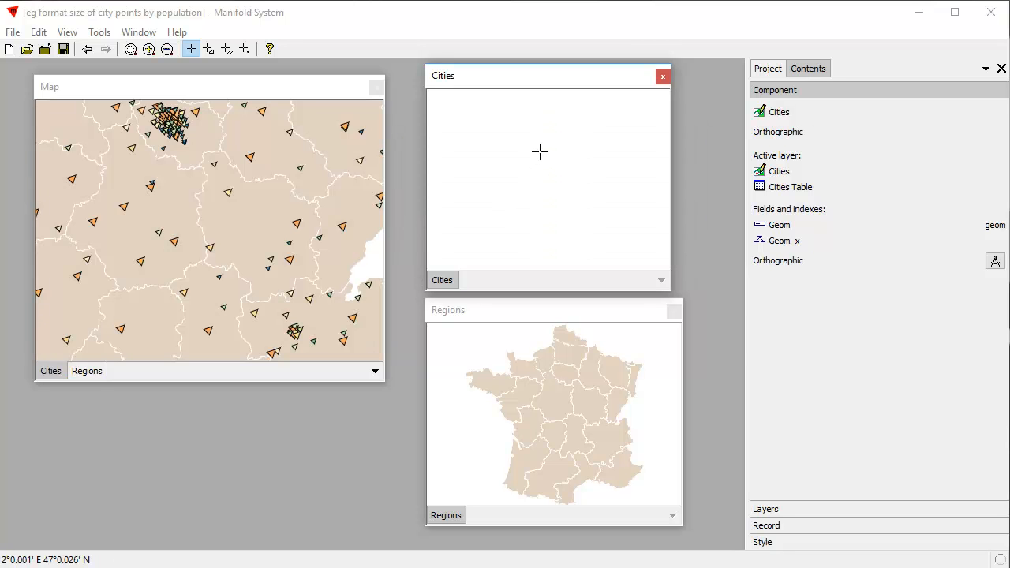
pyautogui.rightClick(454, 289)
pyautogui.click(496, 328)
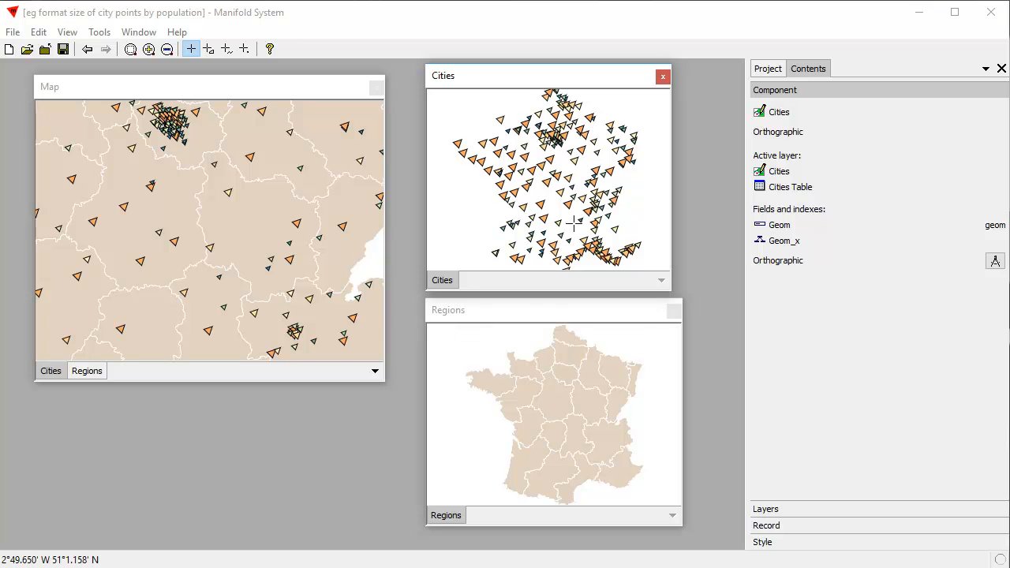